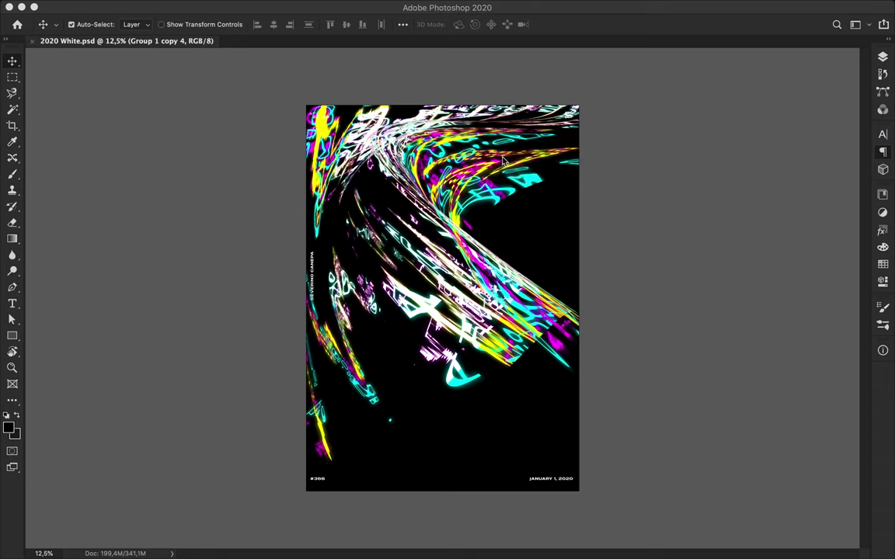
Step: Move Group 1 copy 4 directly above Rectangle 1, below the text layers, and duplicate it
{"action": "scroll", "coordinate": [443, 296], "scroll_direction": "up", "scroll_amount": 3}
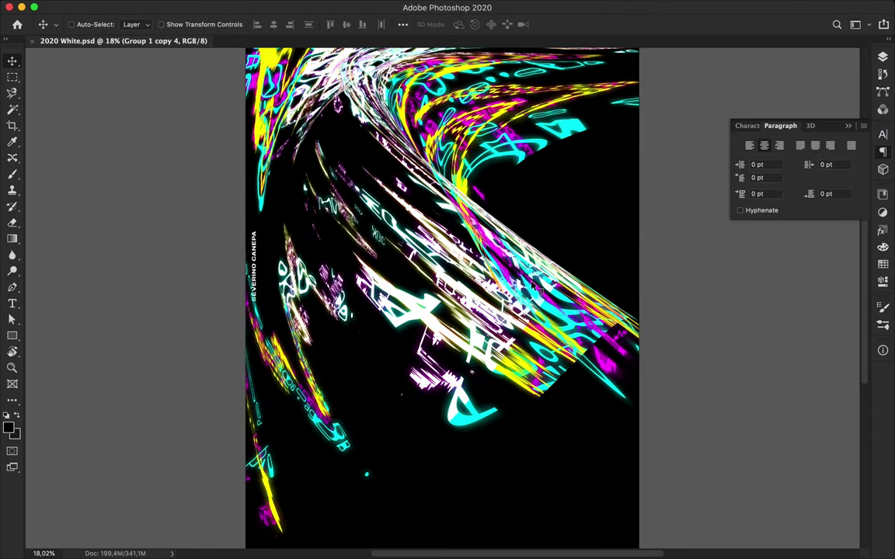
{"action": "scroll", "coordinate": [536, 294], "scroll_direction": "down", "scroll_amount": 2}
{"action": "left_click", "coordinate": [883, 58]}
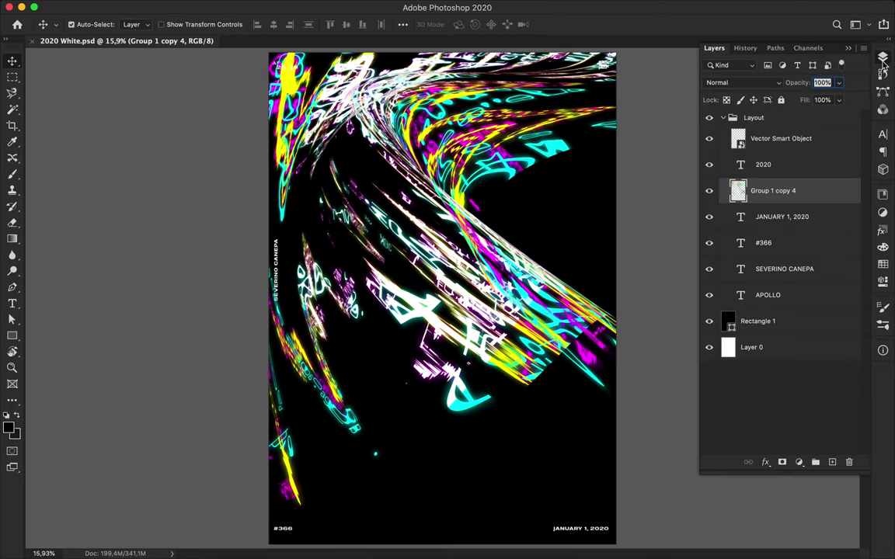
{"action": "left_click_drag", "start_coordinate": [790, 197], "coordinate": [783, 307]}
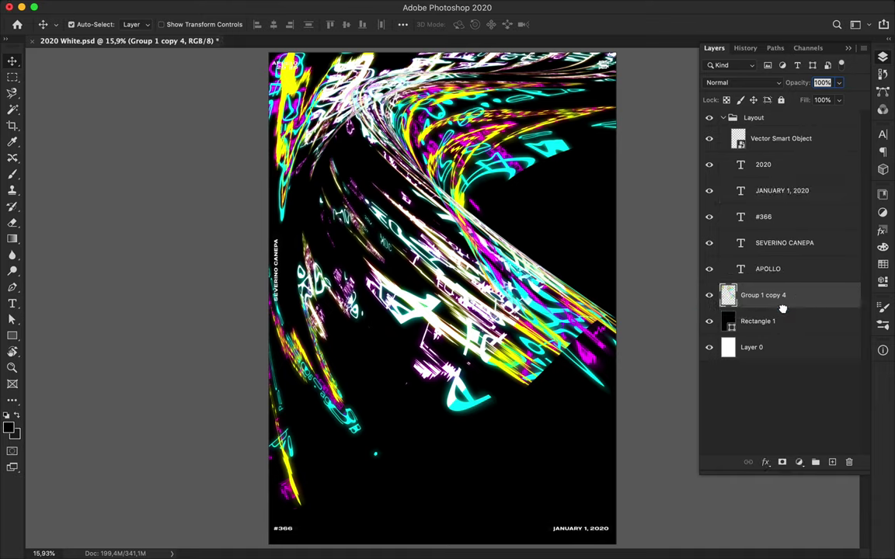
{"action": "key", "text": "ctrl+j"}
Step: Apply a Motion Blur of -35° angle and 1719 px distance to Group 1 copy 5
{"action": "left_click", "coordinate": [292, 6]}
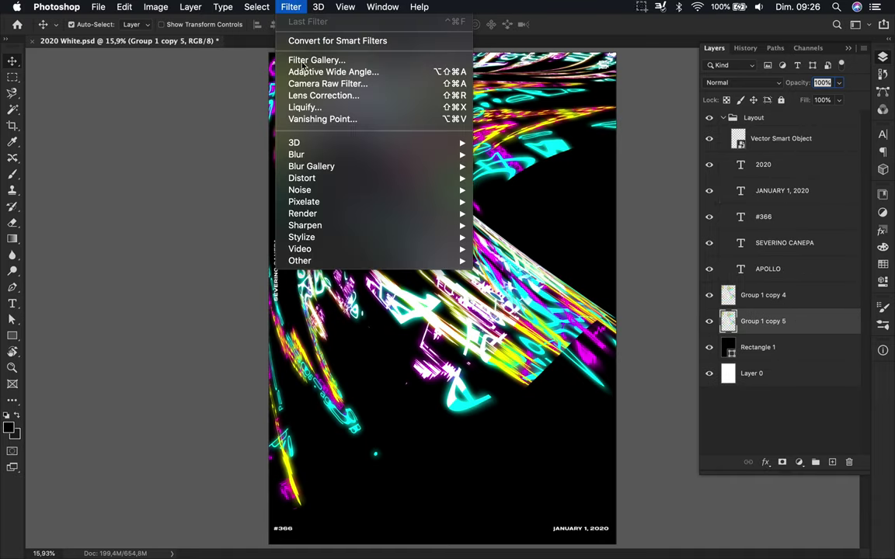
{"action": "mouse_move", "coordinate": [303, 178]}
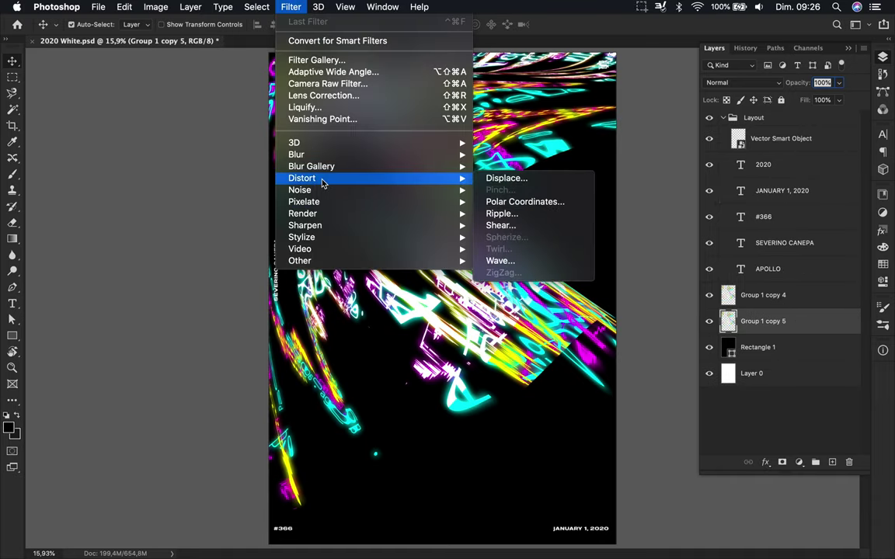
{"action": "mouse_move", "coordinate": [297, 154]}
{"action": "left_click", "coordinate": [492, 226]}
{"action": "left_click_drag", "start_coordinate": [765, 249], "coordinate": [752, 246]}
{"action": "key", "text": "Up"}
{"action": "key", "text": "Up"}
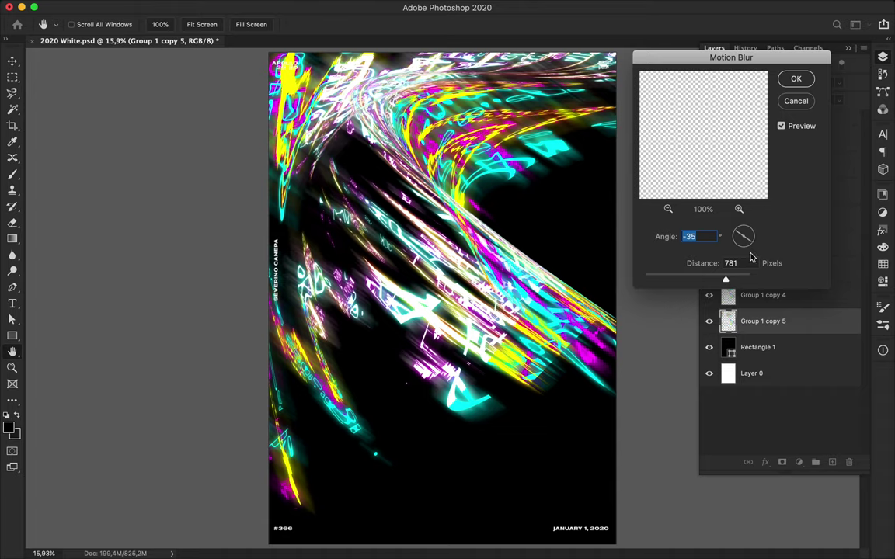
{"action": "left_click_drag", "start_coordinate": [726, 282], "coordinate": [745, 282]}
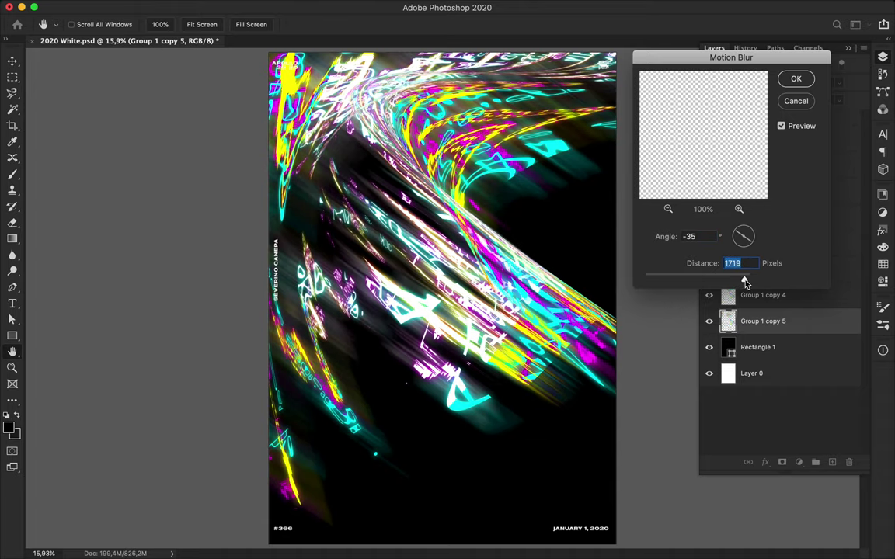
{"action": "left_click", "coordinate": [797, 80]}
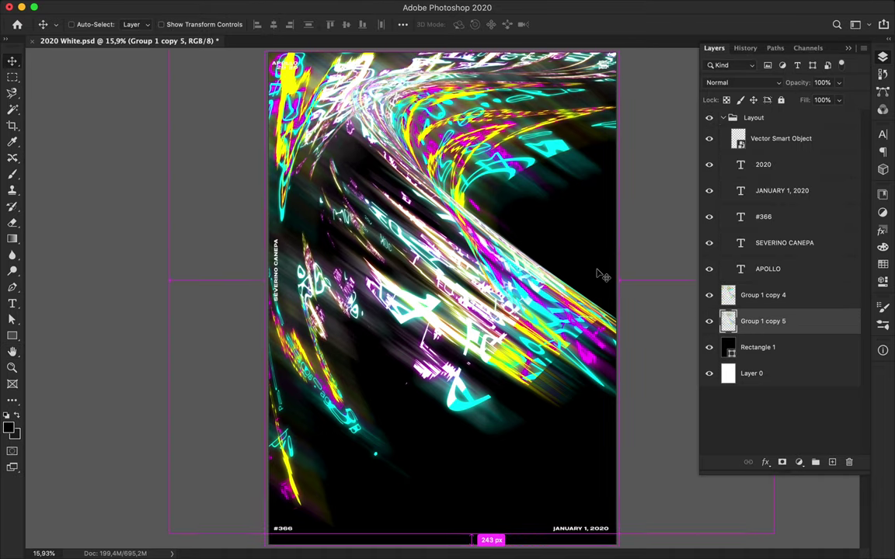
Step: Warp the blurred copy, bending its left side and top edge into a curve
{"action": "key", "text": "ctrl+t"}
{"action": "right_click", "coordinate": [564, 272]}
{"action": "left_click", "coordinate": [583, 358]}
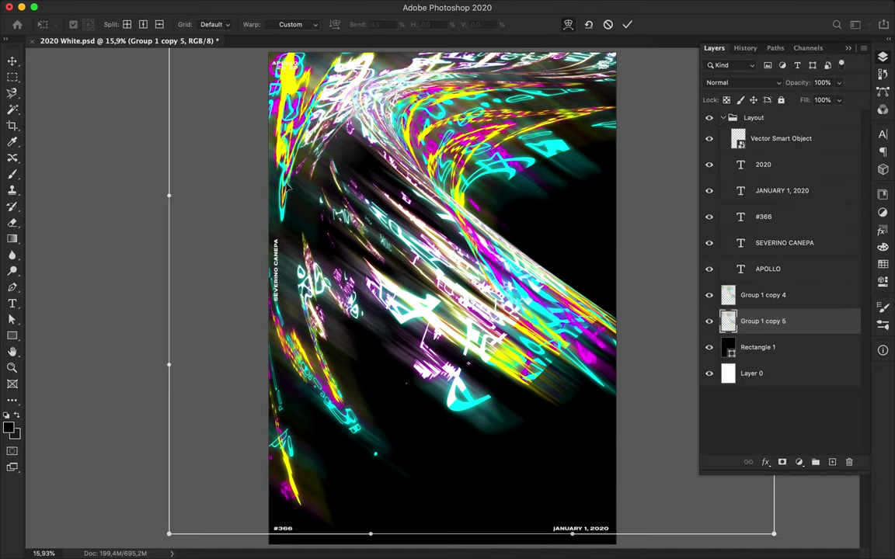
{"action": "left_click_drag", "start_coordinate": [334, 133], "coordinate": [566, 270]}
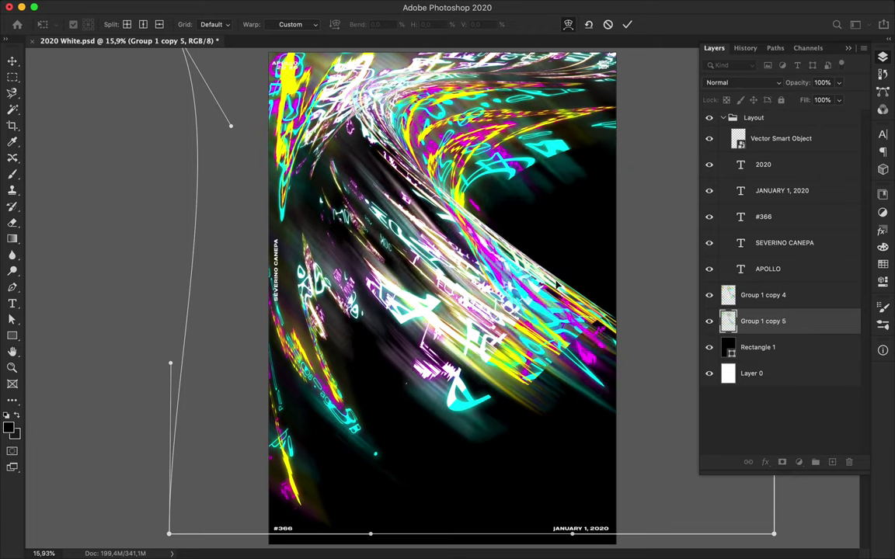
{"action": "mouse_move", "coordinate": [460, 97]}
{"action": "left_mouse_down"}
{"action": "mouse_move", "coordinate": [289, 111]}
{"action": "mouse_move", "coordinate": [568, 314]}
{"action": "left_mouse_up"}
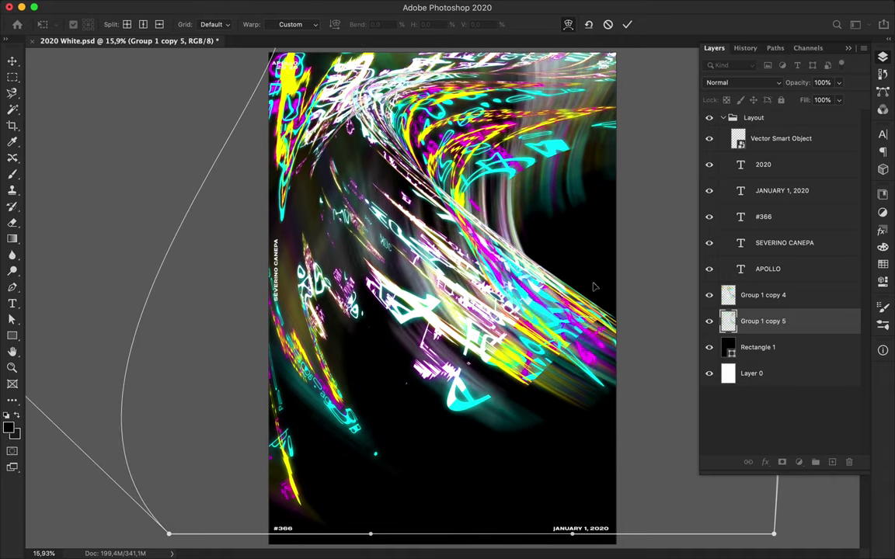
{"action": "mouse_move", "coordinate": [568, 315]}
{"action": "left_mouse_down"}
{"action": "mouse_move", "coordinate": [332, 459]}
{"action": "mouse_move", "coordinate": [530, 454]}
{"action": "left_mouse_up"}
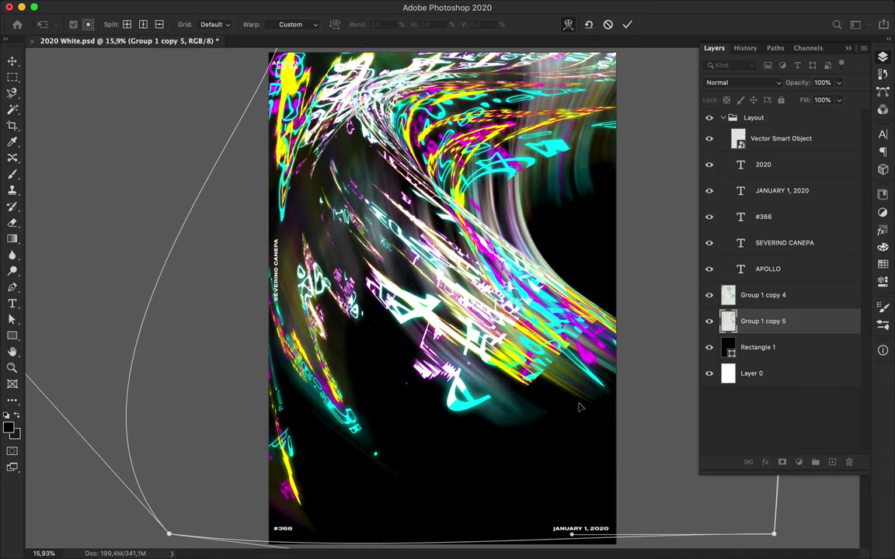
{"action": "scroll", "coordinate": [503, 320], "scroll_direction": "down", "scroll_amount": 2}
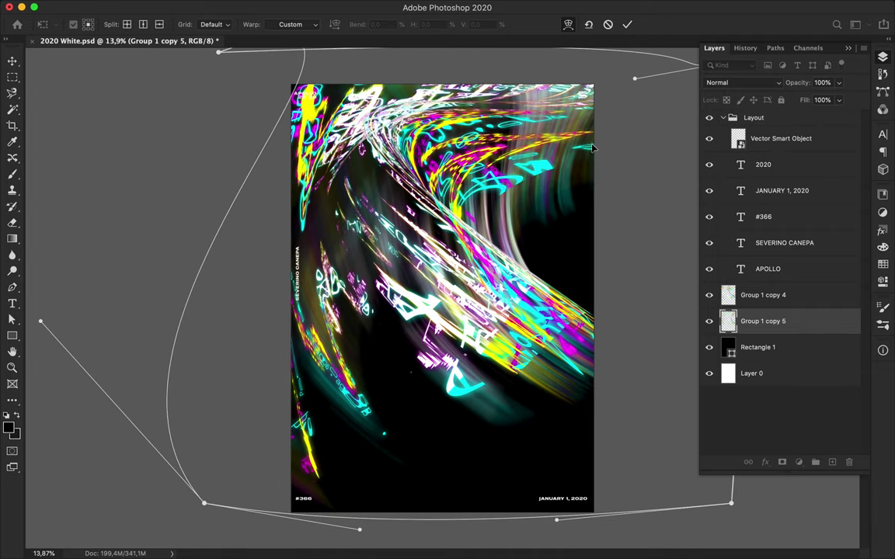
{"action": "left_click_drag", "start_coordinate": [503, 320], "coordinate": [305, 83]}
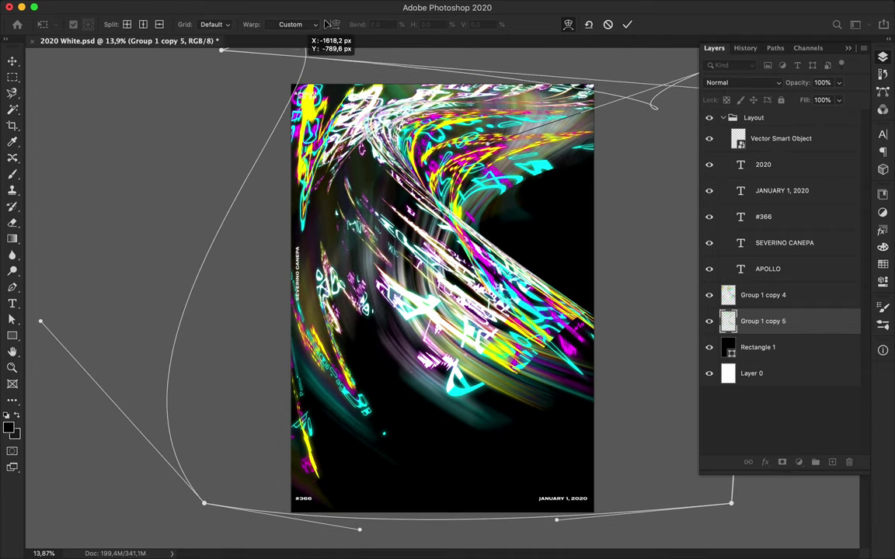
{"action": "left_click_drag", "start_coordinate": [282, 29], "coordinate": [466, 31]}
{"action": "scroll", "coordinate": [443, 295], "scroll_direction": "down", "scroll_amount": 2}
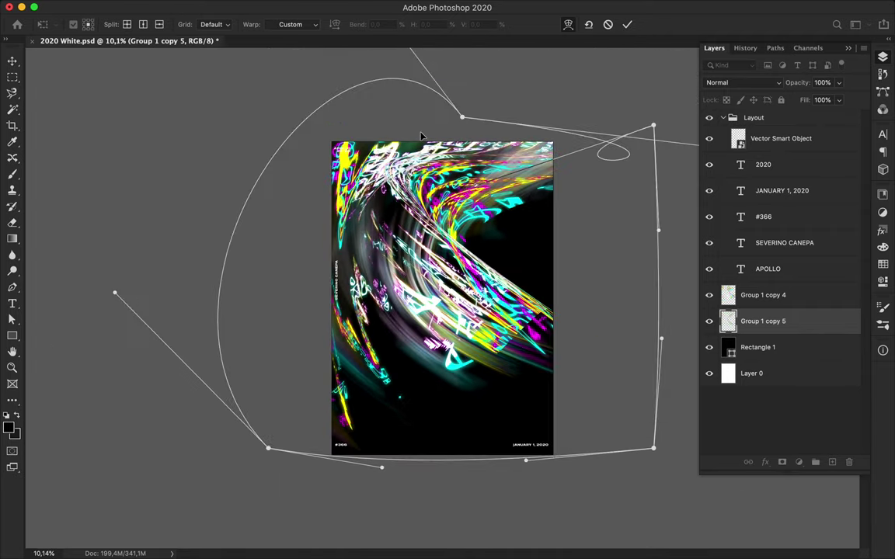
{"action": "left_click_drag", "start_coordinate": [504, 165], "coordinate": [700, 83]}
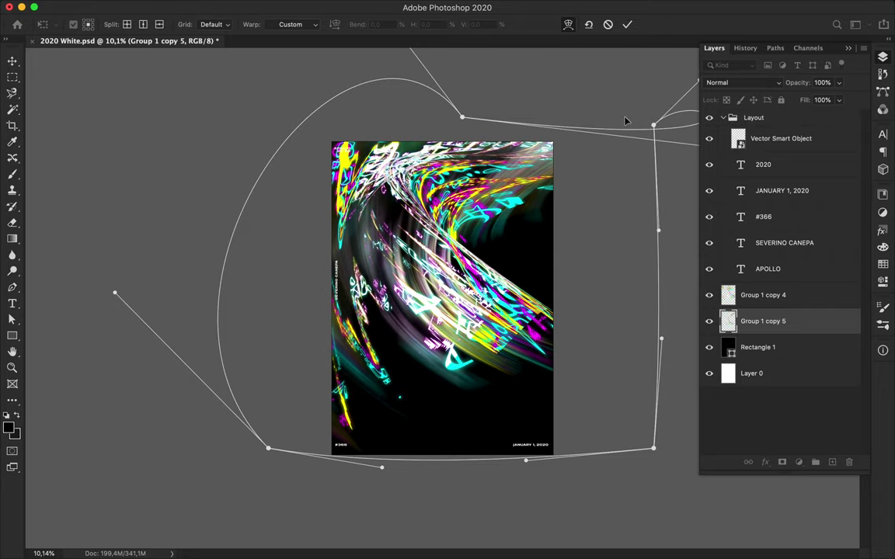
Step: Round out the warp's right and lower-left curves into a sweeping arc and commit it
{"action": "scroll", "coordinate": [629, 122], "scroll_direction": "down", "scroll_amount": 2}
{"action": "mouse_move", "coordinate": [679, 206]}
{"action": "left_mouse_down"}
{"action": "mouse_move", "coordinate": [564, 129]}
{"action": "mouse_move", "coordinate": [612, 154]}
{"action": "left_mouse_up"}
{"action": "left_click_drag", "start_coordinate": [581, 185], "coordinate": [642, 232]}
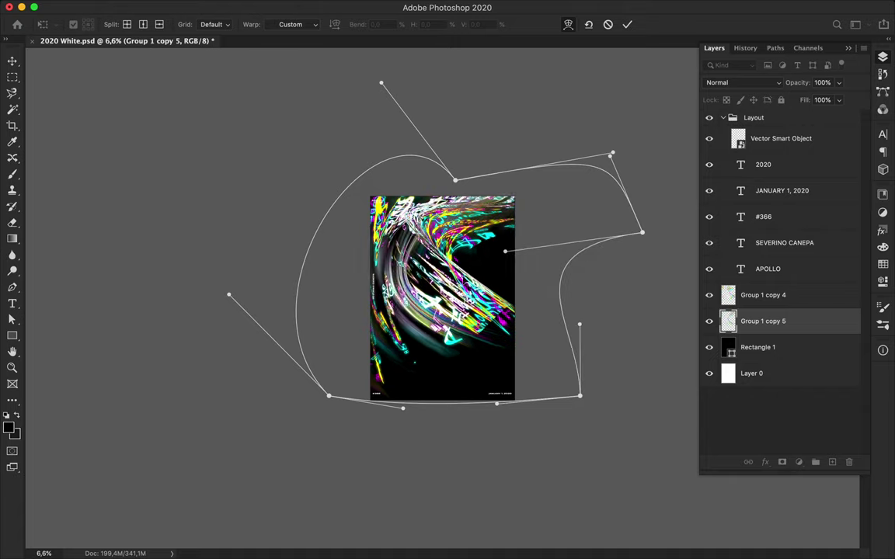
{"action": "left_click_drag", "start_coordinate": [525, 235], "coordinate": [527, 224]}
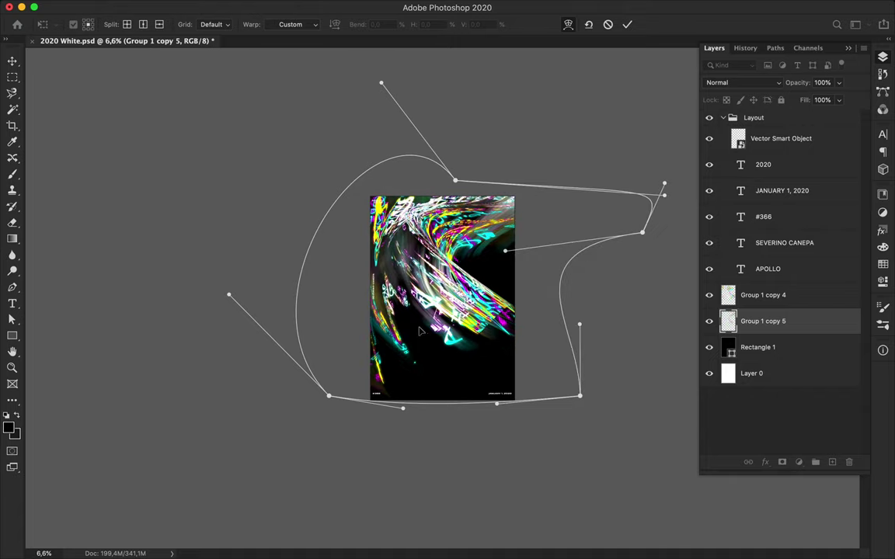
{"action": "left_click_drag", "start_coordinate": [419, 332], "coordinate": [404, 345]}
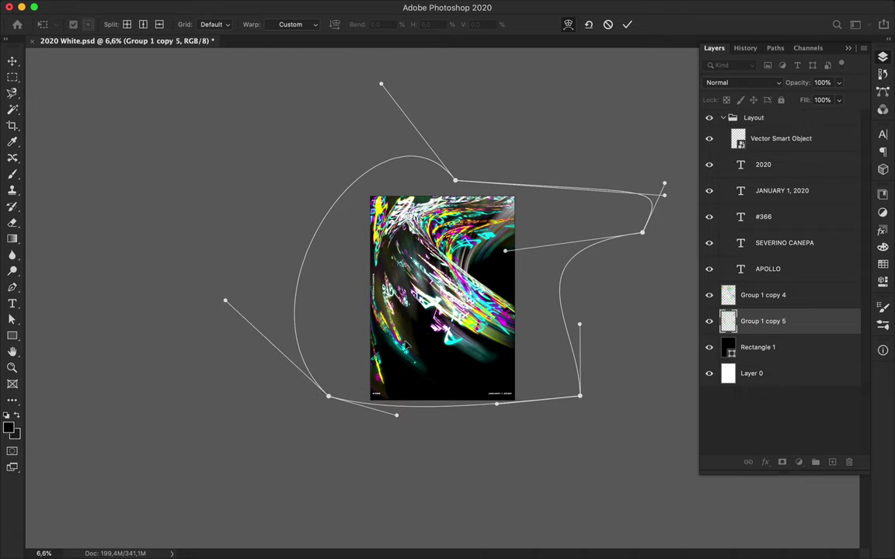
{"action": "left_click_drag", "start_coordinate": [328, 399], "coordinate": [333, 433]}
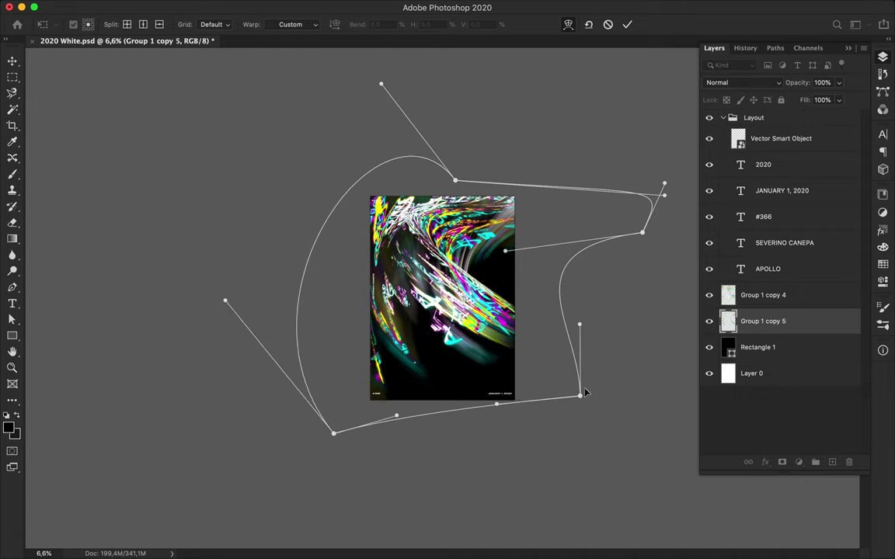
{"action": "left_click_drag", "start_coordinate": [455, 180], "coordinate": [586, 178]}
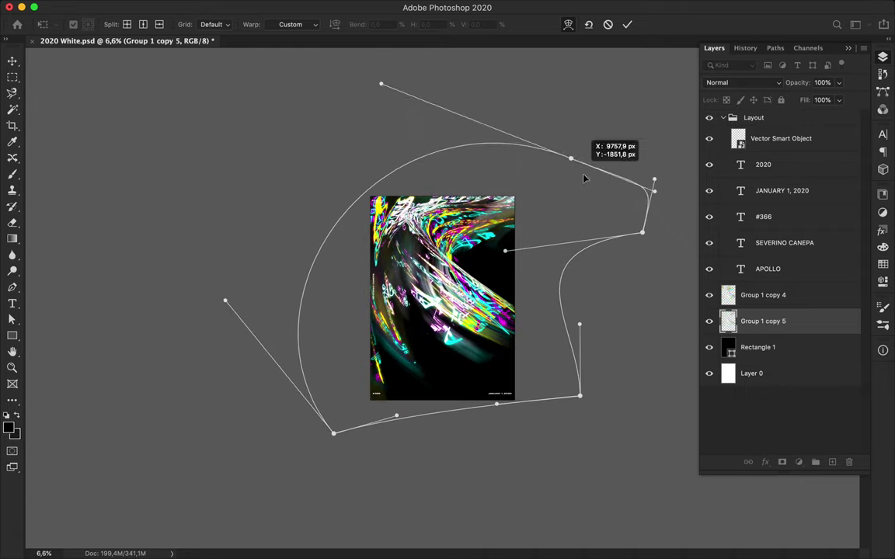
{"action": "left_click_drag", "start_coordinate": [642, 232], "coordinate": [609, 312]}
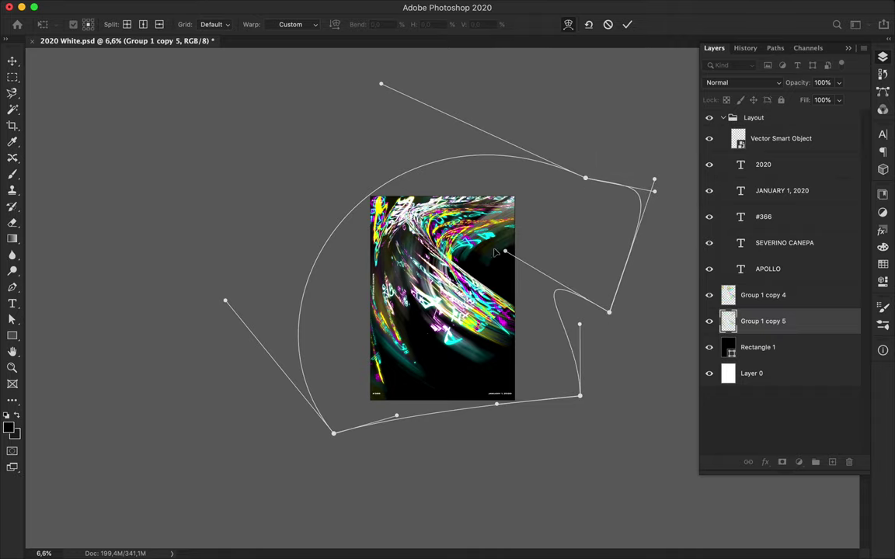
{"action": "left_click_drag", "start_coordinate": [507, 230], "coordinate": [505, 246]}
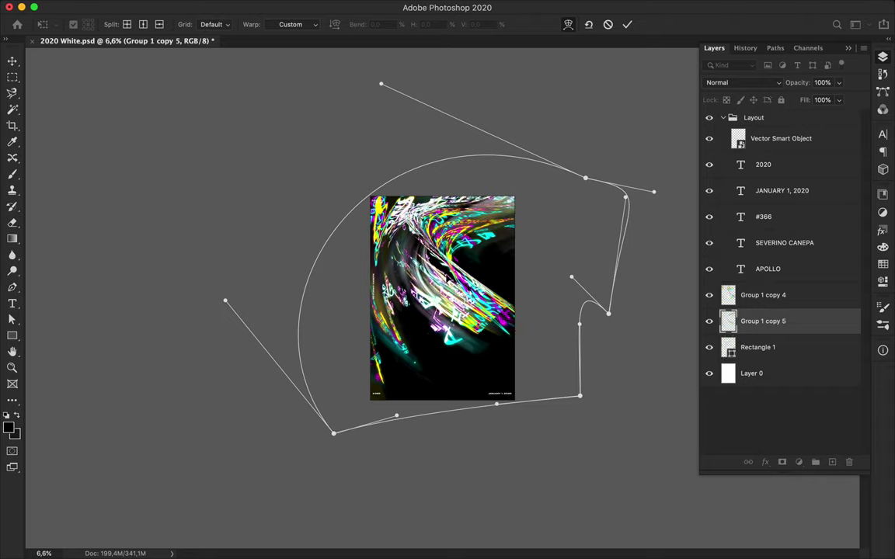
{"action": "left_click_drag", "start_coordinate": [580, 324], "coordinate": [662, 348]}
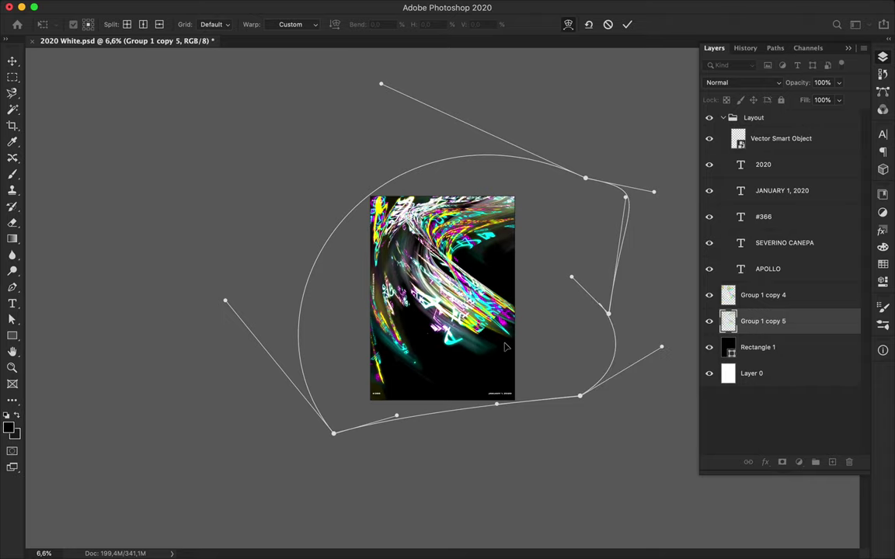
{"action": "key", "text": "Return"}
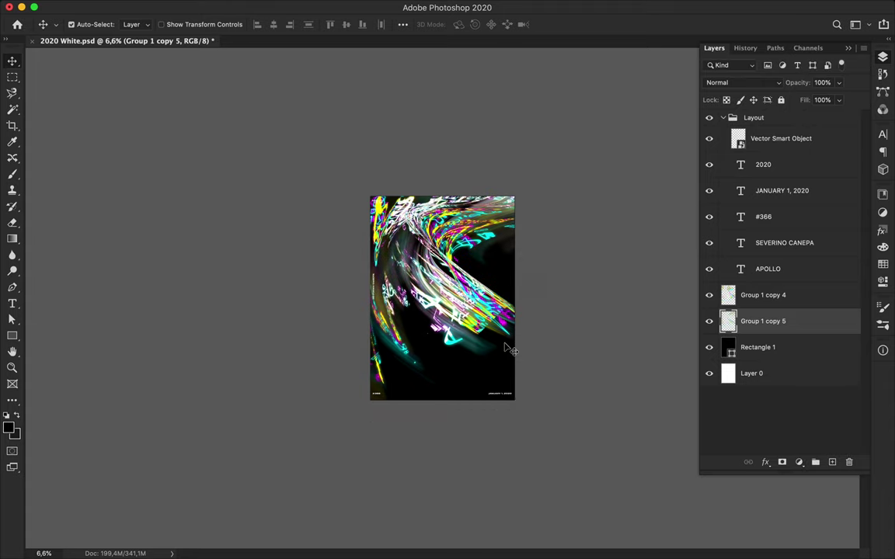
Step: Zoom the view until the poster fills most of the document window
{"action": "scroll", "coordinate": [482, 325], "scroll_direction": "up", "scroll_amount": 5}
{"action": "scroll", "coordinate": [457, 281], "scroll_direction": "down", "scroll_amount": 1}
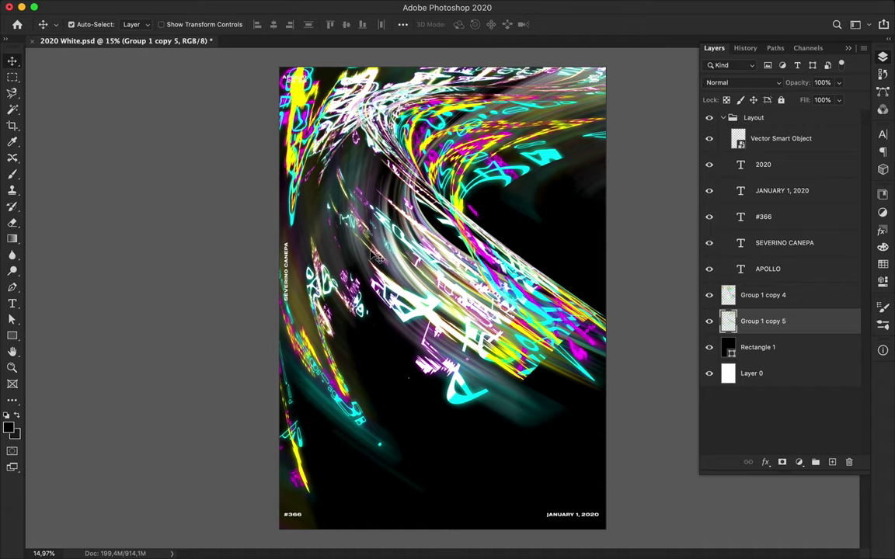
{"action": "scroll", "coordinate": [376, 258], "scroll_direction": "up", "scroll_amount": 1}
{"action": "scroll", "coordinate": [354, 204], "scroll_direction": "down", "scroll_amount": 1}
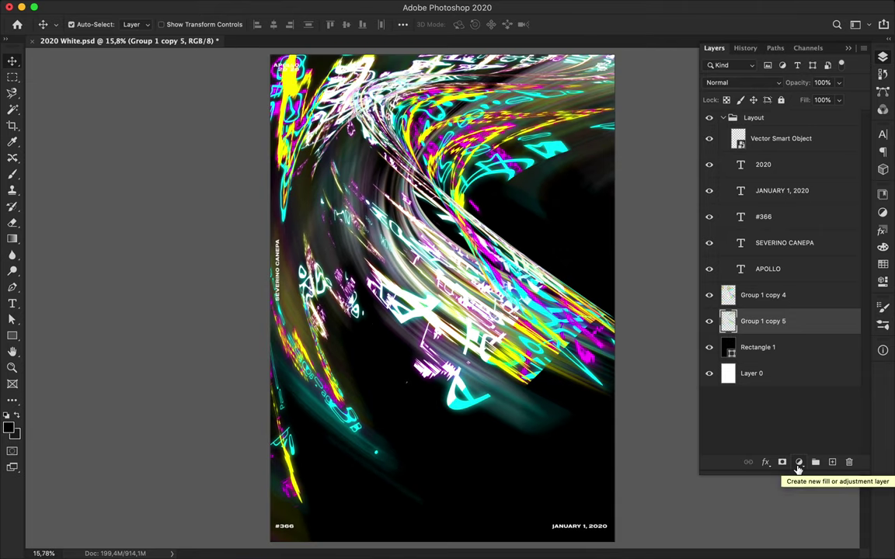
Step: Try Vivid Light blending on Group 1 copy 5, toggling its visibility to compare
{"action": "left_click", "coordinate": [709, 322]}
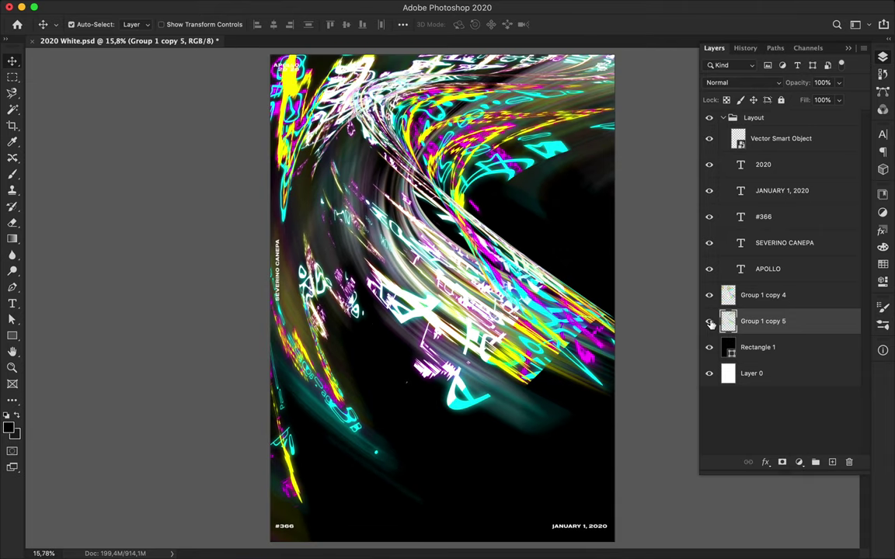
{"action": "left_click", "coordinate": [731, 82]}
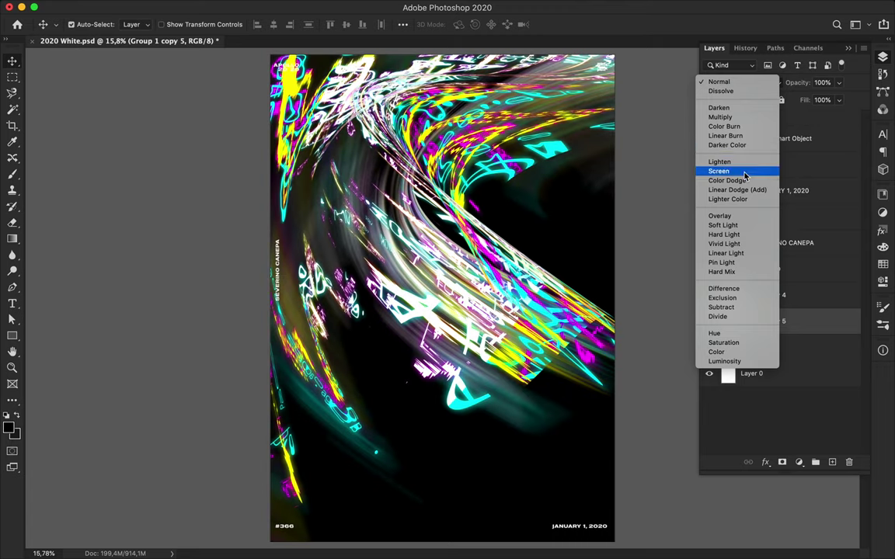
{"action": "left_click", "coordinate": [735, 245]}
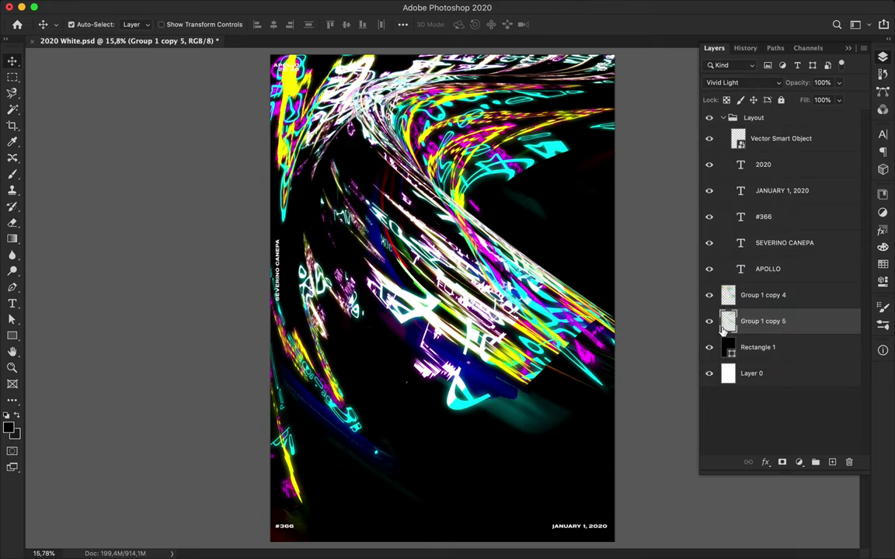
{"action": "left_click", "coordinate": [710, 321]}
Step: Blend Group 1 copy 5 in Linear Light at 41% fill, then select APOLLO and 2020
{"action": "left_click", "coordinate": [742, 82]}
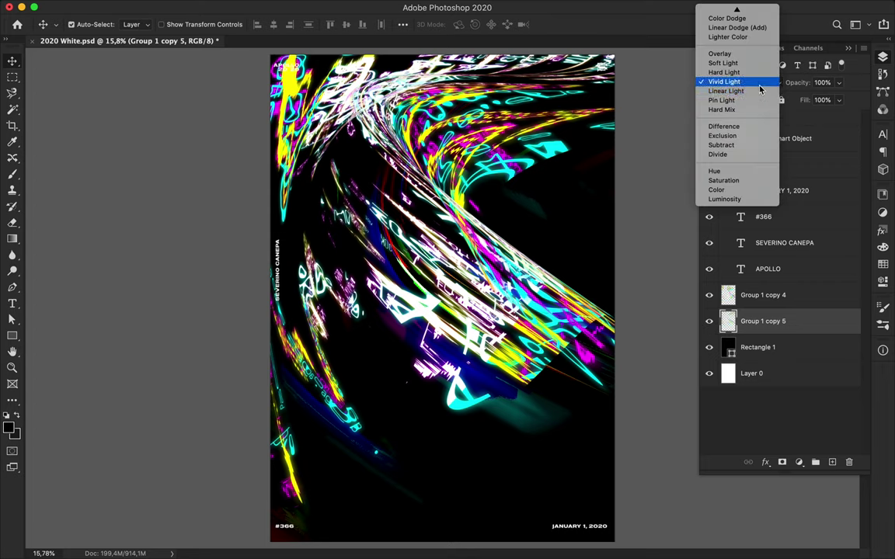
{"action": "left_click", "coordinate": [750, 91]}
{"action": "left_click", "coordinate": [839, 101]}
{"action": "left_click_drag", "start_coordinate": [816, 115], "coordinate": [806, 117]}
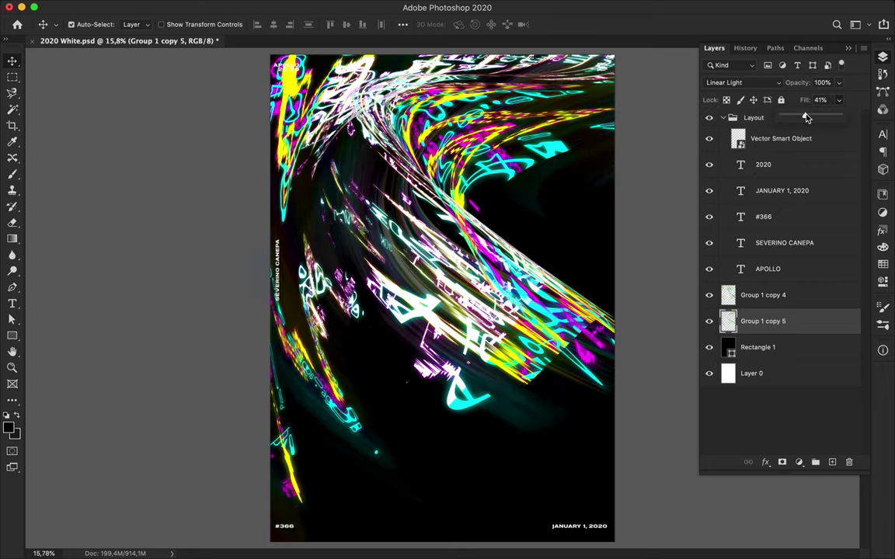
{"action": "left_click", "coordinate": [283, 70]}
{"action": "left_click", "coordinate": [764, 165], "text": "ctrl"}
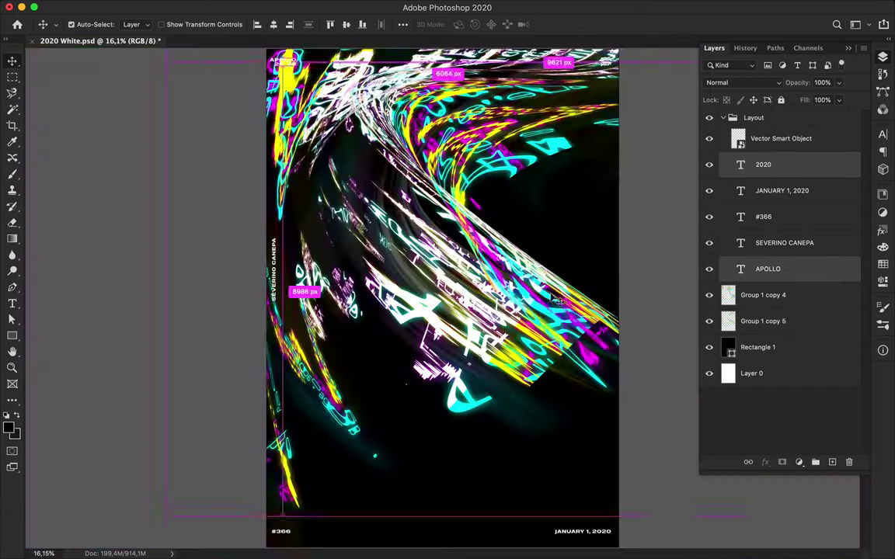
Step: Drag APOLLO 2020 and the small logo to the poster bottom, nudging the vertical credit up
{"action": "left_click_drag", "start_coordinate": [287, 62], "coordinate": [342, 534]}
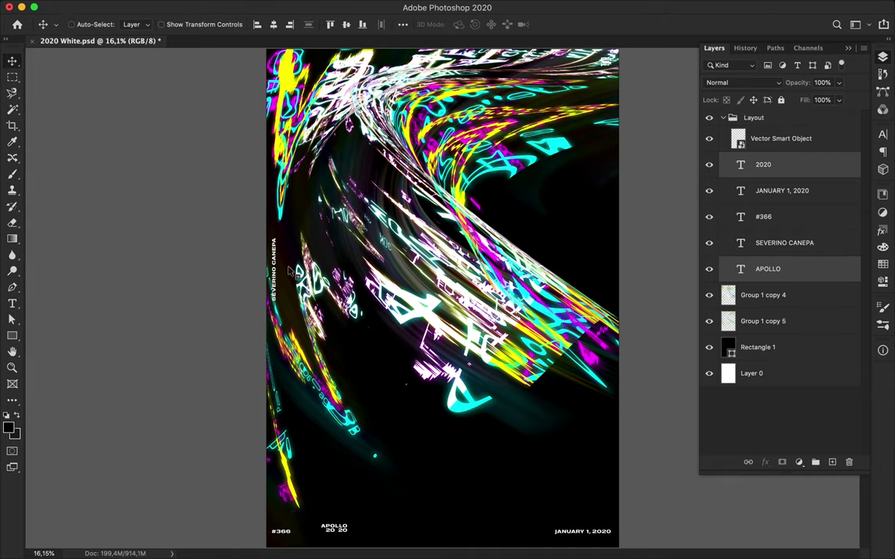
{"action": "left_click_drag", "start_coordinate": [284, 274], "coordinate": [285, 241]}
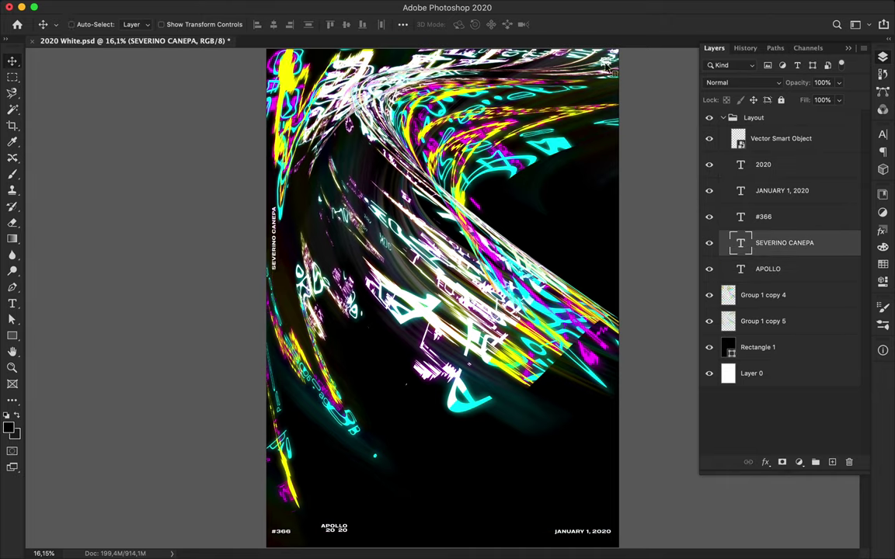
{"action": "left_click_drag", "start_coordinate": [610, 72], "coordinate": [553, 496]}
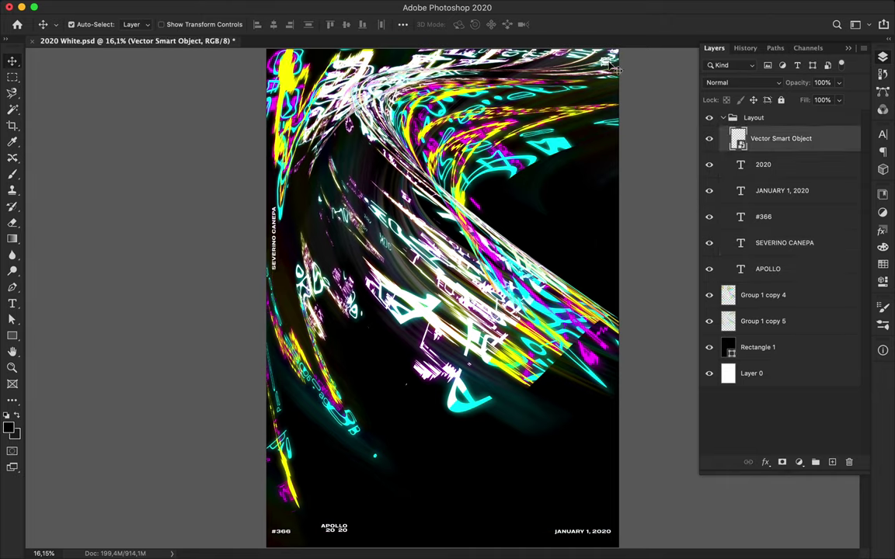
Step: Merge the APOLLO text layer into the 2020 layer
{"action": "left_click", "coordinate": [766, 165]}
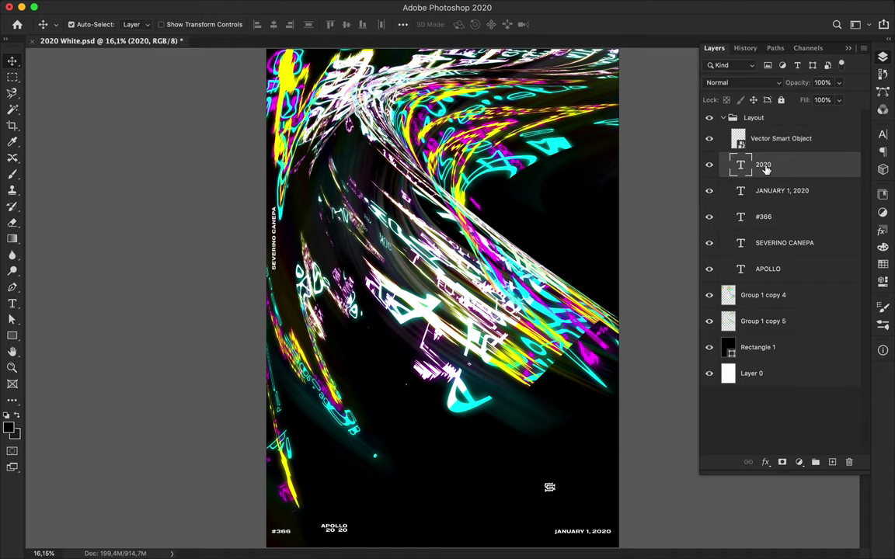
{"action": "key", "text": "super+e"}
{"action": "scroll", "coordinate": [399, 343], "scroll_direction": "down", "scroll_amount": 5}
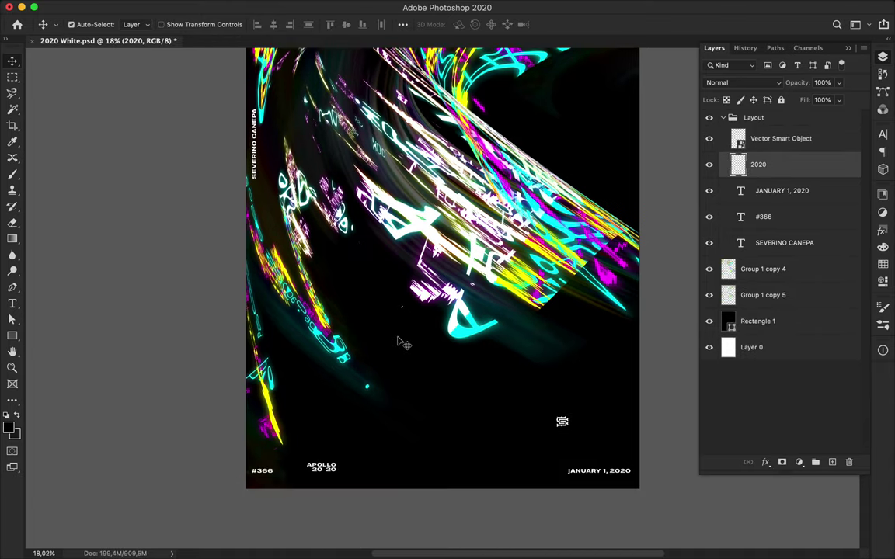
{"action": "scroll", "coordinate": [563, 266], "scroll_direction": "down", "scroll_amount": 5}
{"action": "left_click_drag", "start_coordinate": [507, 309], "coordinate": [513, 316]}
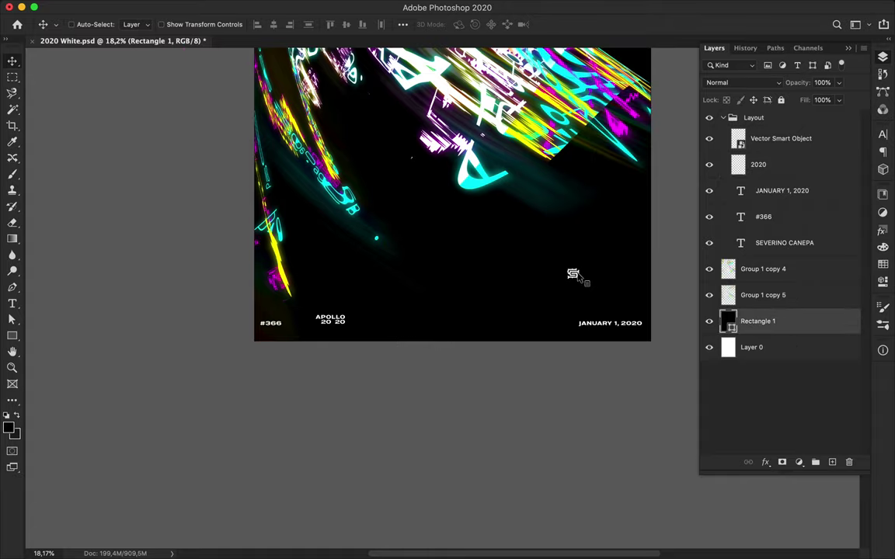
Step: Move the logo down onto the footer's #366 baseline
{"action": "left_click", "coordinate": [574, 273]}
{"action": "left_click_drag", "start_coordinate": [572, 273], "coordinate": [362, 320]}
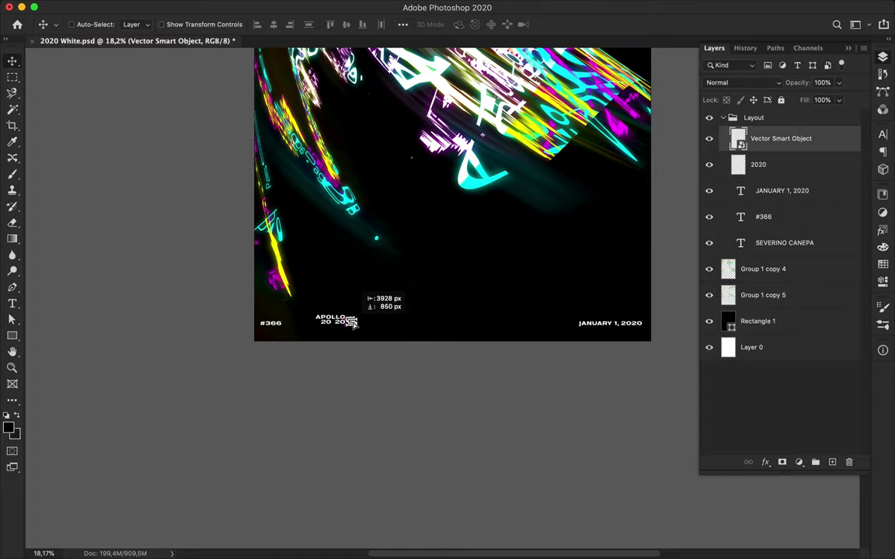
{"action": "scroll", "coordinate": [362, 324], "scroll_direction": "up", "scroll_amount": 3}
{"action": "scroll", "coordinate": [362, 324], "scroll_direction": "down", "scroll_amount": 2}
{"action": "scroll", "coordinate": [362, 324], "scroll_direction": "left", "scroll_amount": 2}
{"action": "mouse_move", "coordinate": [320, 277]}
{"action": "left_mouse_down"}
{"action": "mouse_move", "coordinate": [319, 299]}
{"action": "mouse_move", "coordinate": [430, 296]}
{"action": "left_mouse_up"}
{"action": "scroll", "coordinate": [432, 303], "scroll_direction": "down", "scroll_amount": 1}
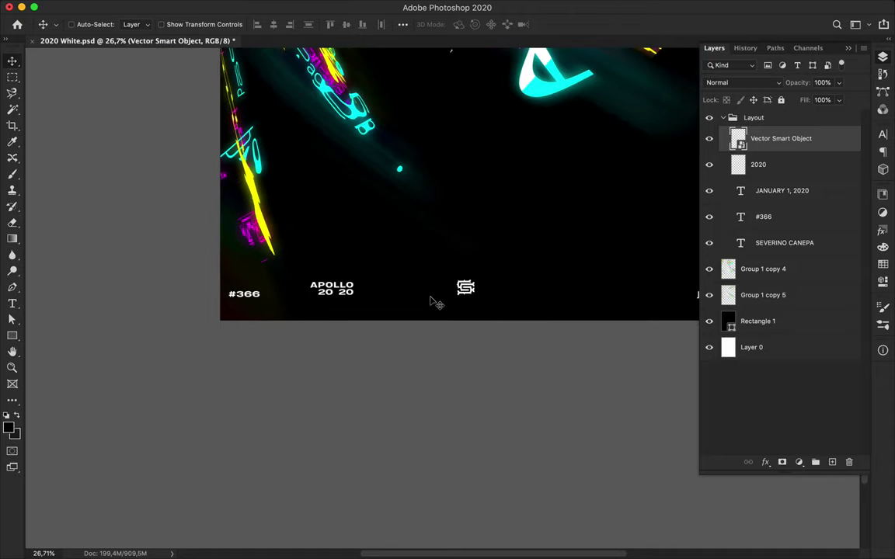
Step: Centre the logo horizontally on the canvas and shift APOLLO 2020 slightly right
{"action": "left_click", "coordinate": [402, 24]}
{"action": "left_click", "coordinate": [435, 138]}
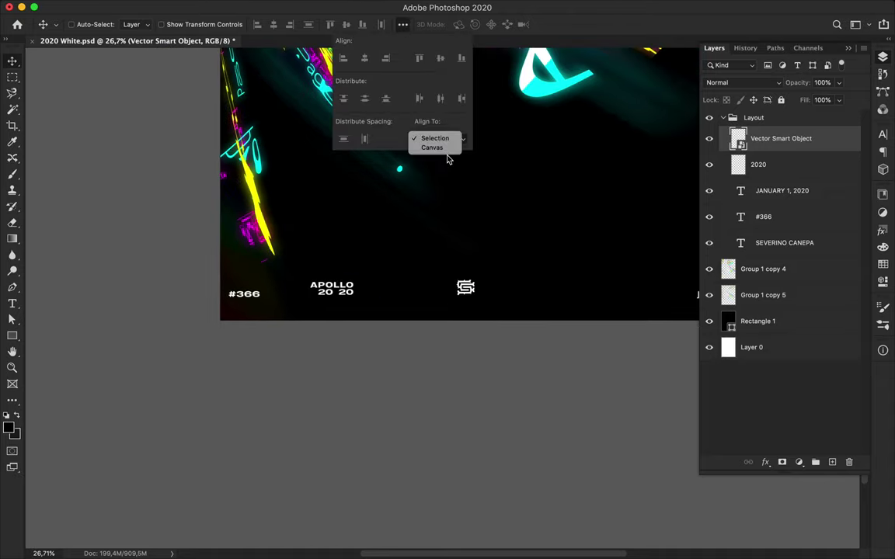
{"action": "left_click", "coordinate": [365, 60]}
{"action": "left_click", "coordinate": [315, 263], "text": "super"}
{"action": "left_click_drag", "start_coordinate": [313, 263], "coordinate": [388, 295]}
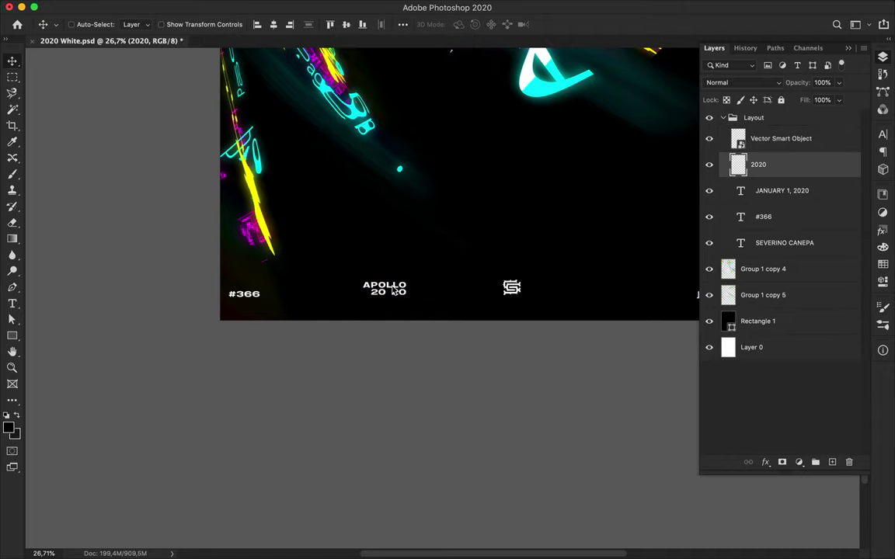
{"action": "scroll", "coordinate": [481, 268], "scroll_direction": "down", "scroll_amount": 1}
{"action": "scroll", "coordinate": [482, 268], "scroll_direction": "down", "scroll_amount": 1}
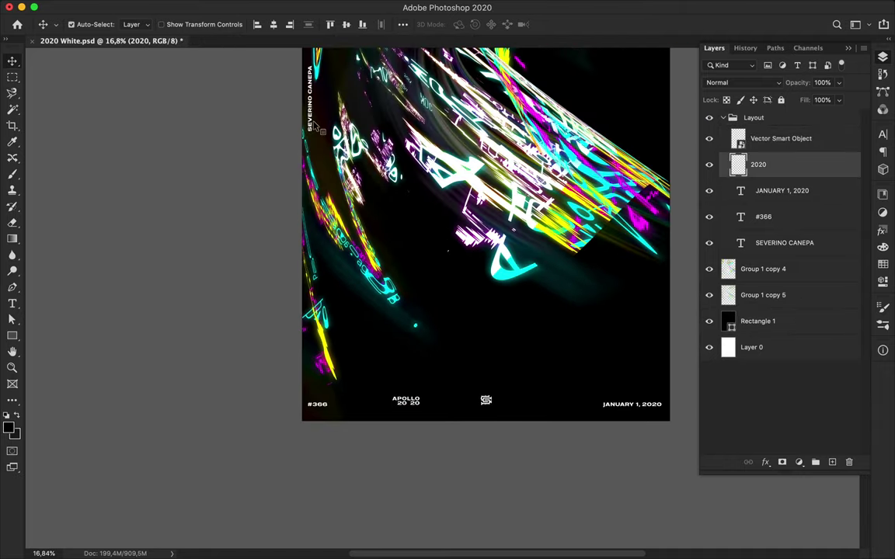
Step: Move the vertical credit to the bottom-right, #366 rightward, and APOLLO 2020 left along the footer
{"action": "left_click", "coordinate": [311, 122]}
{"action": "mouse_move", "coordinate": [319, 125]}
{"action": "left_mouse_down"}
{"action": "mouse_move", "coordinate": [330, 97]}
{"action": "mouse_move", "coordinate": [618, 378]}
{"action": "mouse_move", "coordinate": [659, 378]}
{"action": "left_mouse_up"}
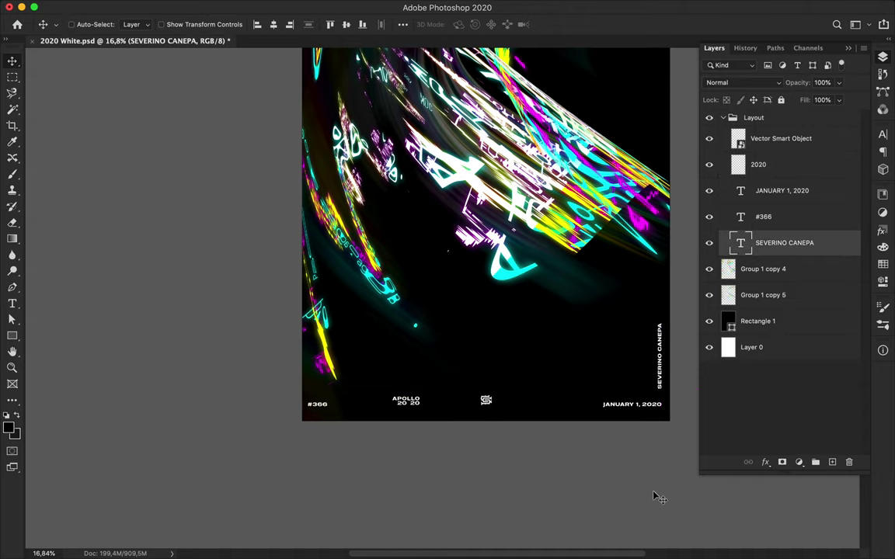
{"action": "scroll", "coordinate": [655, 489], "scroll_direction": "down", "scroll_amount": 1}
{"action": "scroll", "coordinate": [644, 489], "scroll_direction": "down", "scroll_amount": 1}
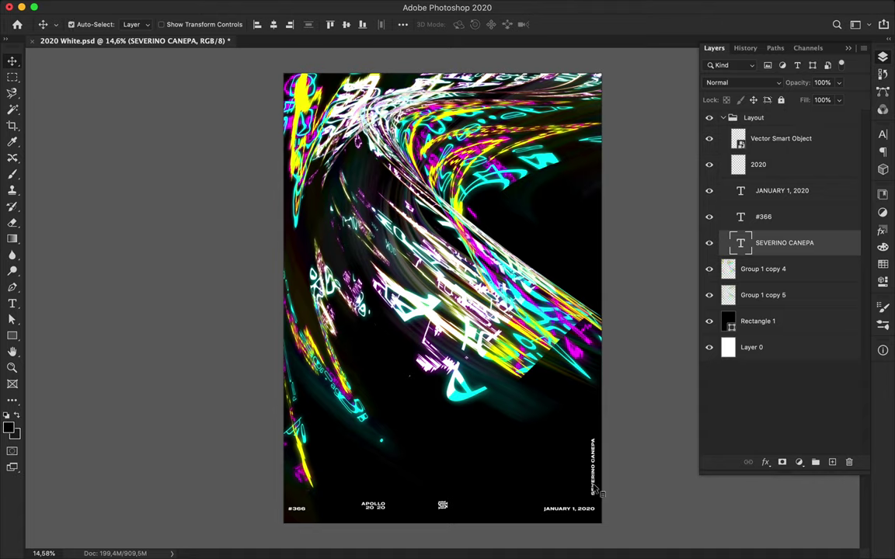
{"action": "left_click_drag", "start_coordinate": [299, 509], "coordinate": [486, 509]}
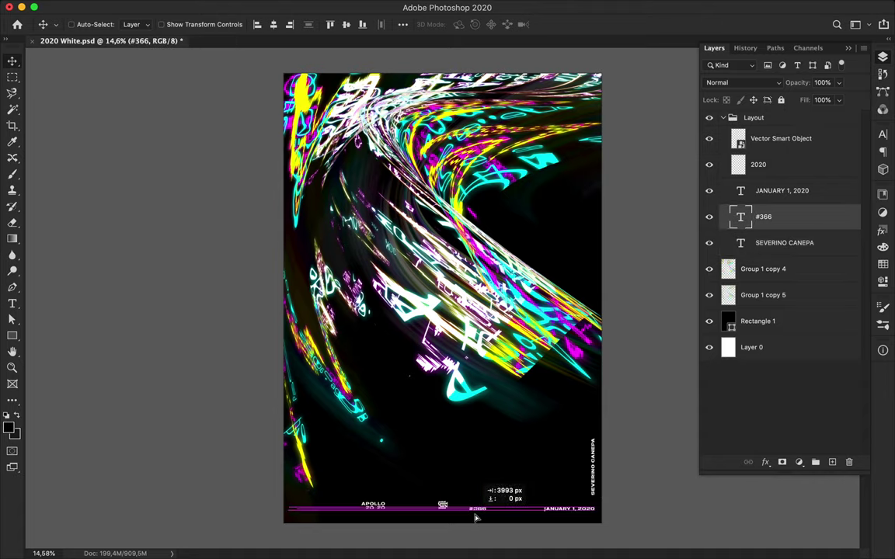
{"action": "left_click_drag", "start_coordinate": [386, 505], "coordinate": [349, 509]}
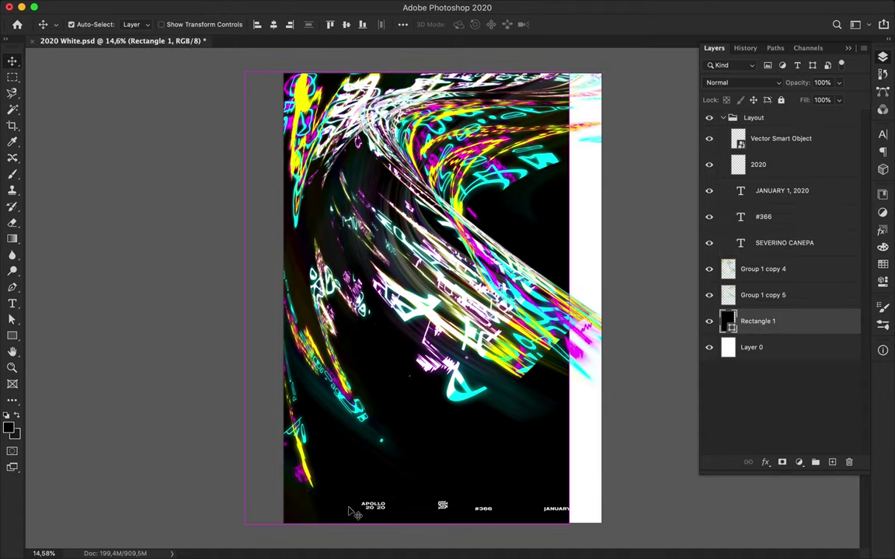
{"action": "key", "text": "super+z"}
{"action": "left_click_drag", "start_coordinate": [373, 506], "coordinate": [312, 507]}
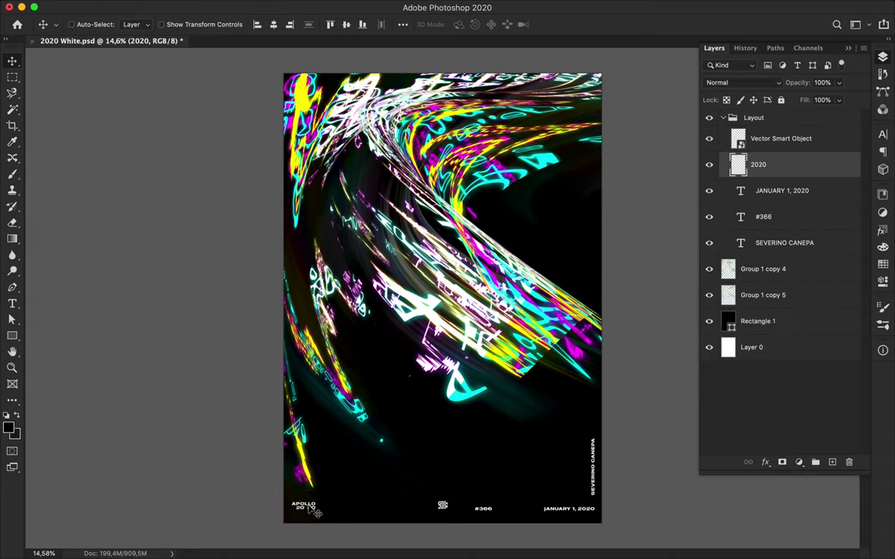
{"action": "key", "text": "super"}
{"action": "left_click", "coordinate": [595, 485]}
{"action": "key", "text": "super+t"}
{"action": "mouse_move", "coordinate": [606, 497]}
{"action": "left_mouse_down"}
{"action": "mouse_move", "coordinate": [651, 467]}
{"action": "mouse_move", "coordinate": [651, 454]}
{"action": "mouse_move", "coordinate": [651, 468]}
{"action": "left_mouse_up"}
{"action": "scroll", "coordinate": [466, 293], "scroll_direction": "up", "scroll_amount": 2}
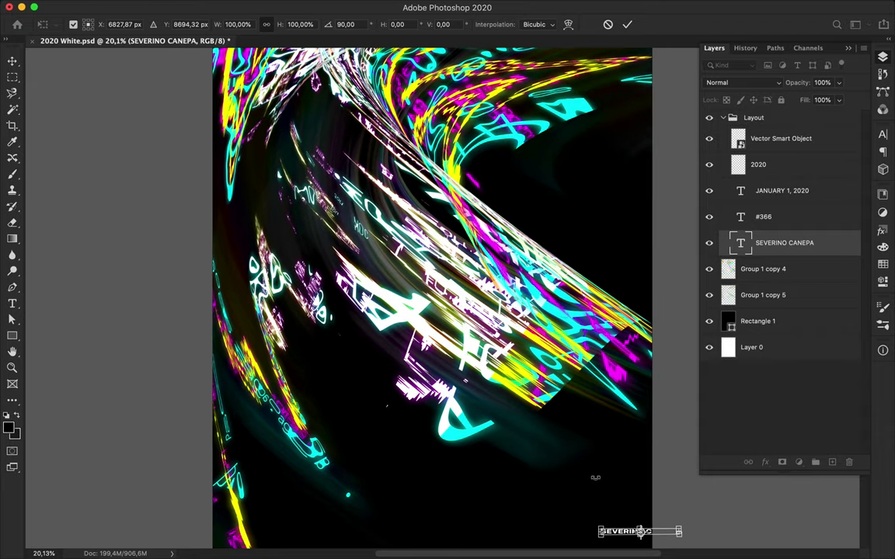
{"action": "scroll", "coordinate": [505, 414], "scroll_direction": "down", "scroll_amount": 3}
{"action": "key", "text": "Return"}
{"action": "mouse_move", "coordinate": [503, 414]}
{"action": "left_mouse_down"}
{"action": "mouse_move", "coordinate": [225, 417]}
{"action": "mouse_move", "coordinate": [228, 471]}
{"action": "left_mouse_up"}
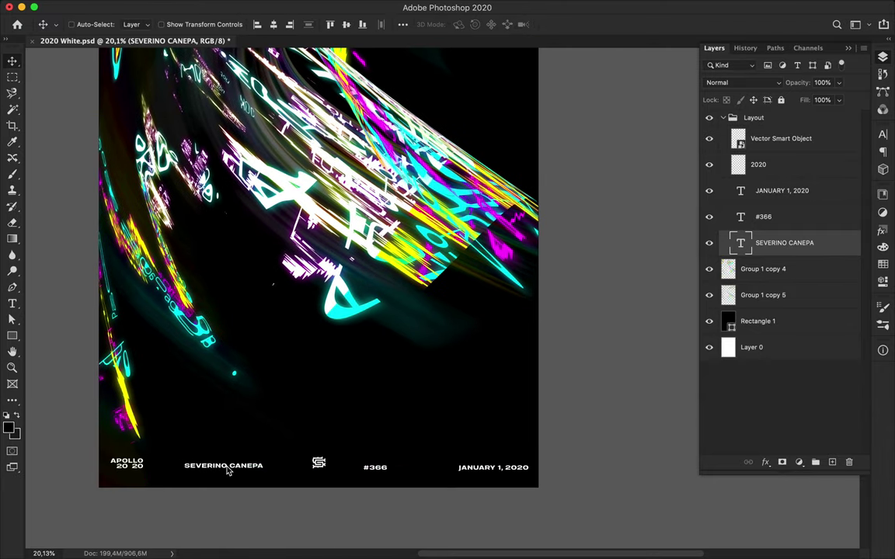
Step: Select the footer texts and align them on one vertical centre line
{"action": "left_click", "coordinate": [318, 469]}
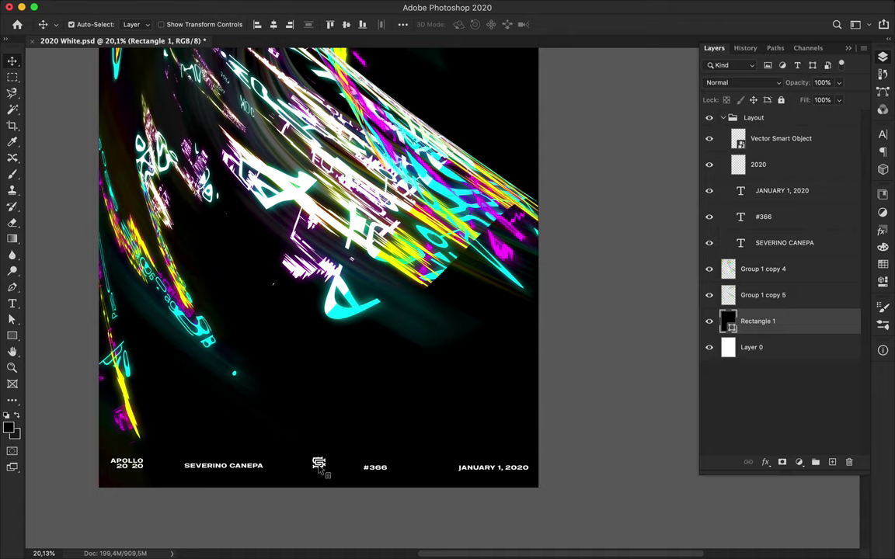
{"action": "left_click", "coordinate": [320, 467]}
{"action": "left_click", "coordinate": [175, 365], "text": "shift+super"}
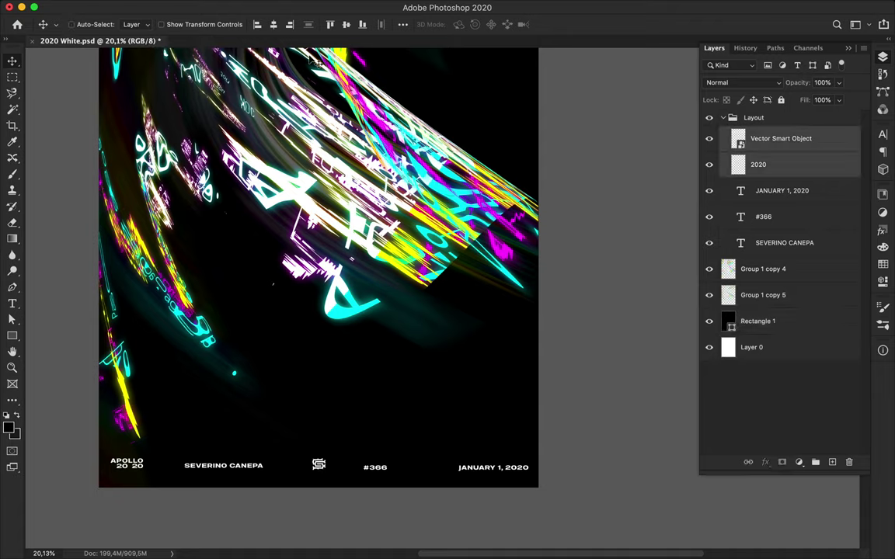
{"action": "left_click", "coordinate": [403, 25]}
{"action": "left_click", "coordinate": [439, 138]}
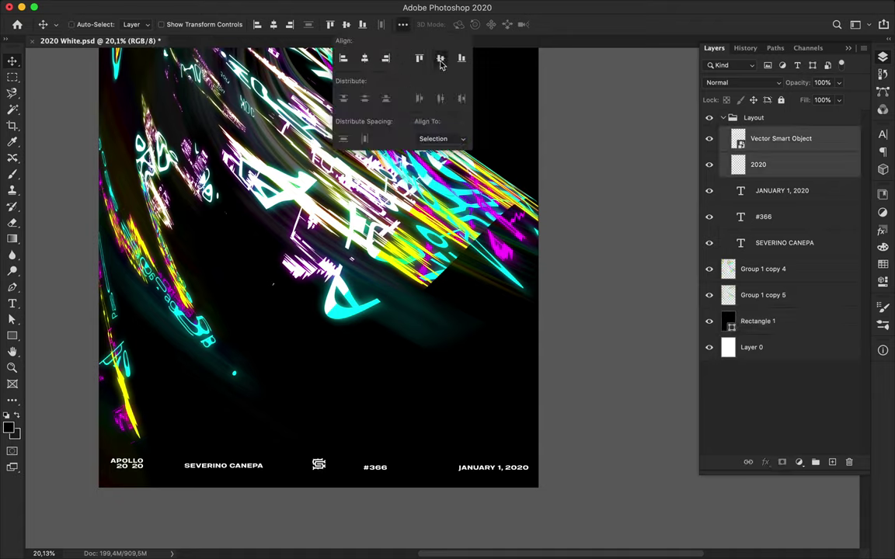
{"action": "left_click", "coordinate": [378, 471], "text": "super"}
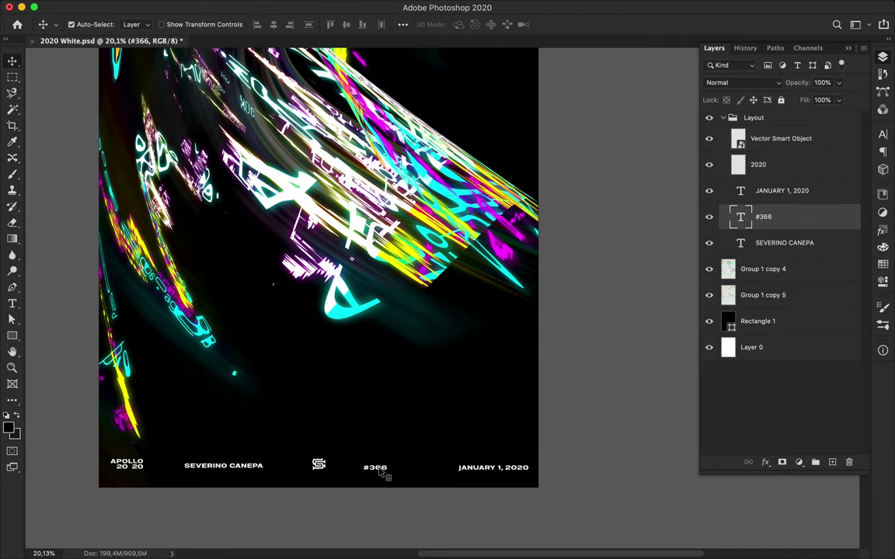
{"action": "left_click", "coordinate": [477, 469], "text": "shift+super"}
{"action": "left_click", "coordinate": [227, 466], "text": "shift+super"}
{"action": "left_click", "coordinate": [346, 26]}
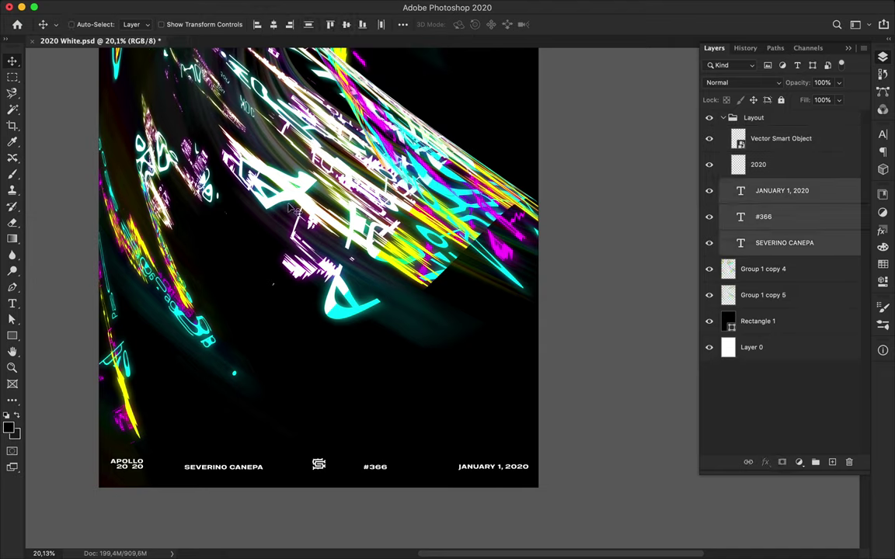
Step: Add the logo and space the footer items evenly across the poster's bottom row
{"action": "left_click", "coordinate": [318, 466], "text": "shift+super"}
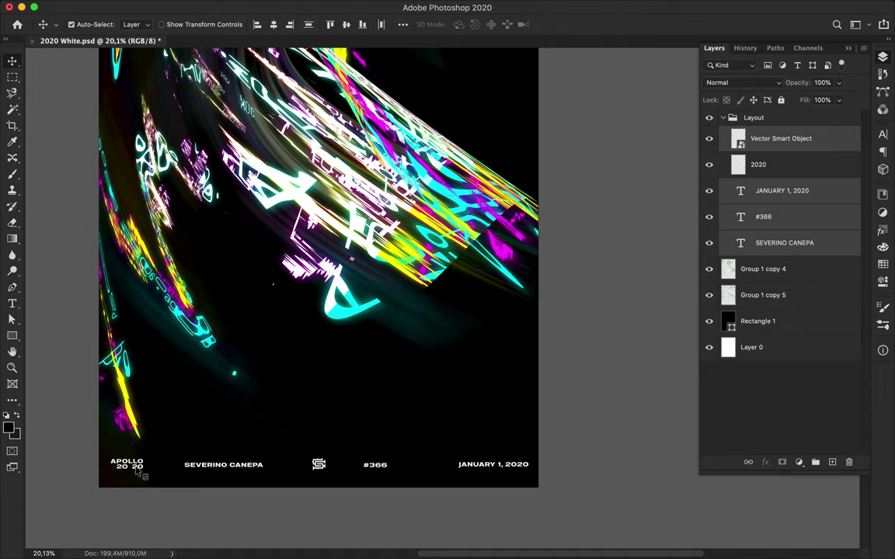
{"action": "left_click", "coordinate": [404, 25]}
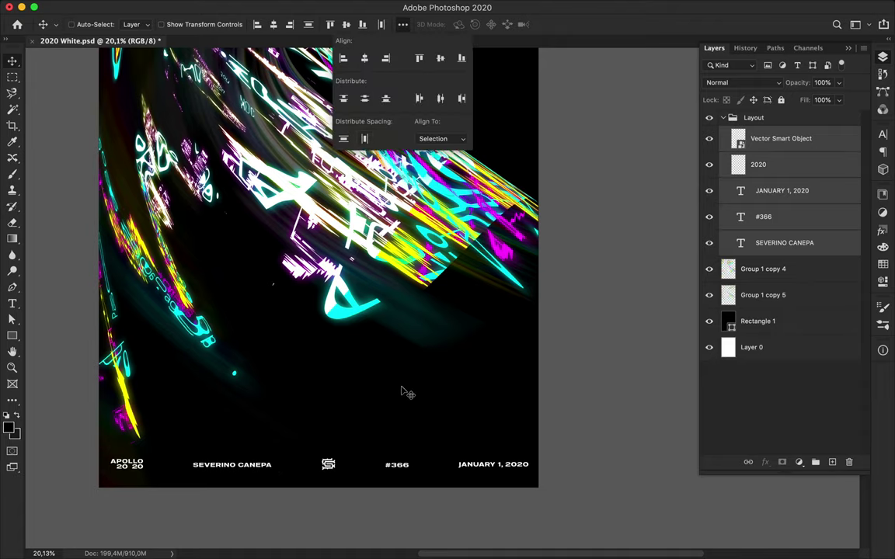
{"action": "scroll", "coordinate": [477, 400], "scroll_direction": "up", "scroll_amount": 5}
{"action": "scroll", "coordinate": [478, 400], "scroll_direction": "down", "scroll_amount": 2}
{"action": "scroll", "coordinate": [478, 400], "scroll_direction": "down", "scroll_amount": 2}
{"action": "scroll", "coordinate": [477, 400], "scroll_direction": "down", "scroll_amount": 1}
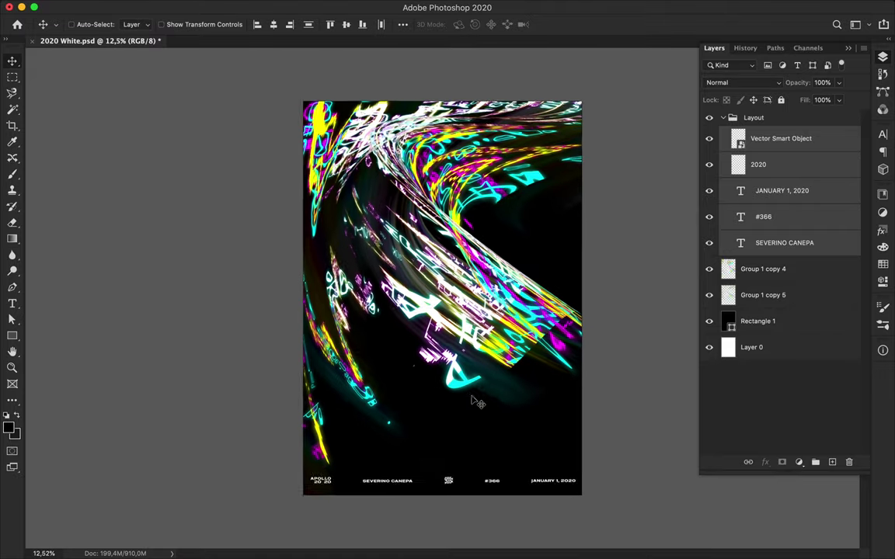
{"action": "scroll", "coordinate": [479, 403], "scroll_direction": "up", "scroll_amount": 1}
{"action": "scroll", "coordinate": [510, 211], "scroll_direction": "up", "scroll_amount": 3}
{"action": "left_click", "coordinate": [780, 273]}
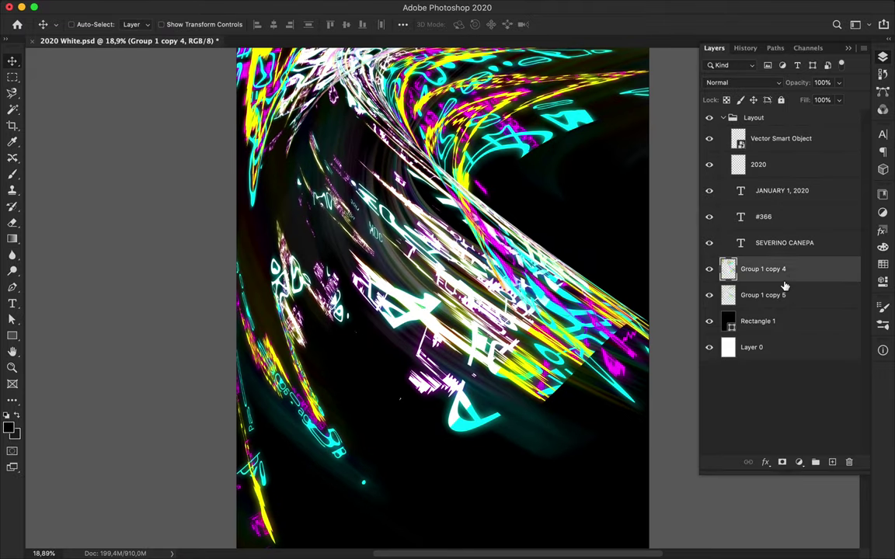
Step: Duplicate Group 1 copy 4, apply a 41,6 px High Pass, and blend it in Soft Light
{"action": "left_click_drag", "start_coordinate": [785, 273], "coordinate": [781, 261]}
{"action": "left_click", "coordinate": [344, 7]}
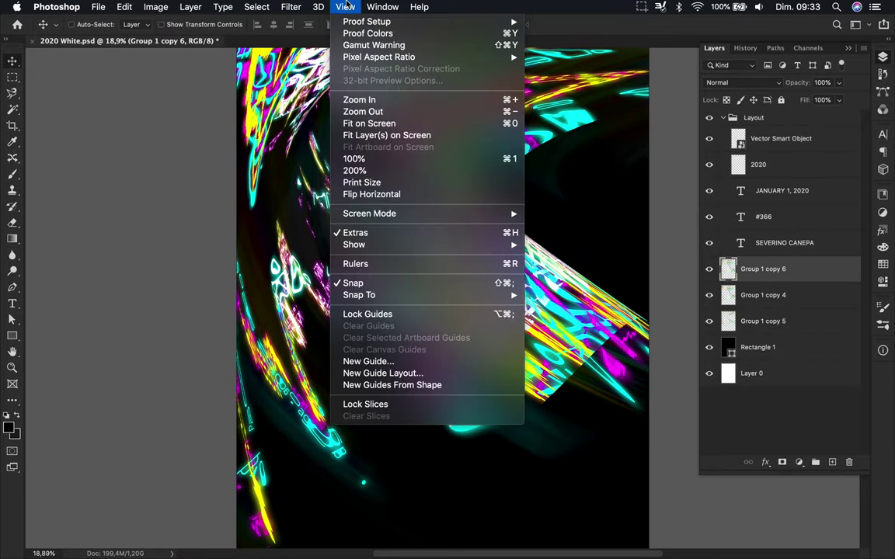
{"action": "mouse_move", "coordinate": [300, 249]}
{"action": "left_click", "coordinate": [497, 273]}
{"action": "mouse_move", "coordinate": [65, 195]}
{"action": "left_mouse_down"}
{"action": "mouse_move", "coordinate": [44, 194]}
{"action": "mouse_move", "coordinate": [100, 194]}
{"action": "mouse_move", "coordinate": [73, 197]}
{"action": "left_mouse_up"}
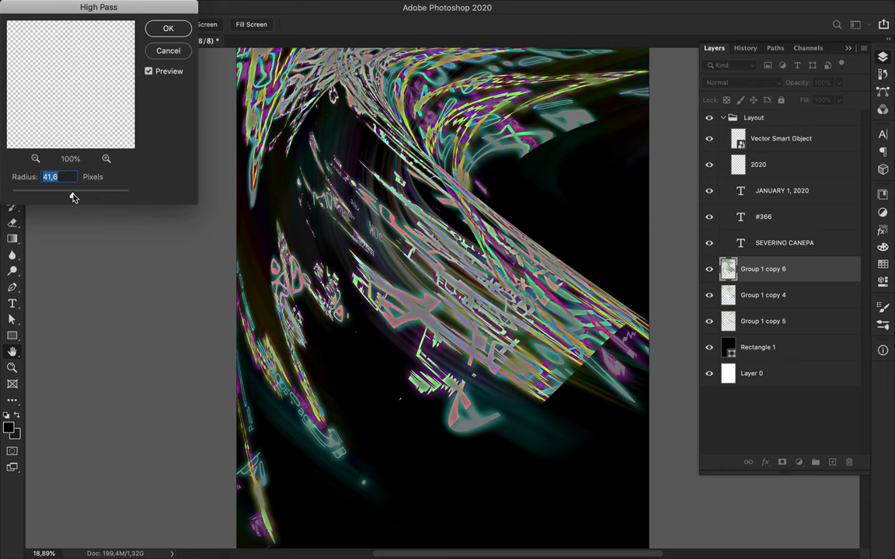
{"action": "left_click", "coordinate": [168, 28]}
{"action": "left_click", "coordinate": [738, 83]}
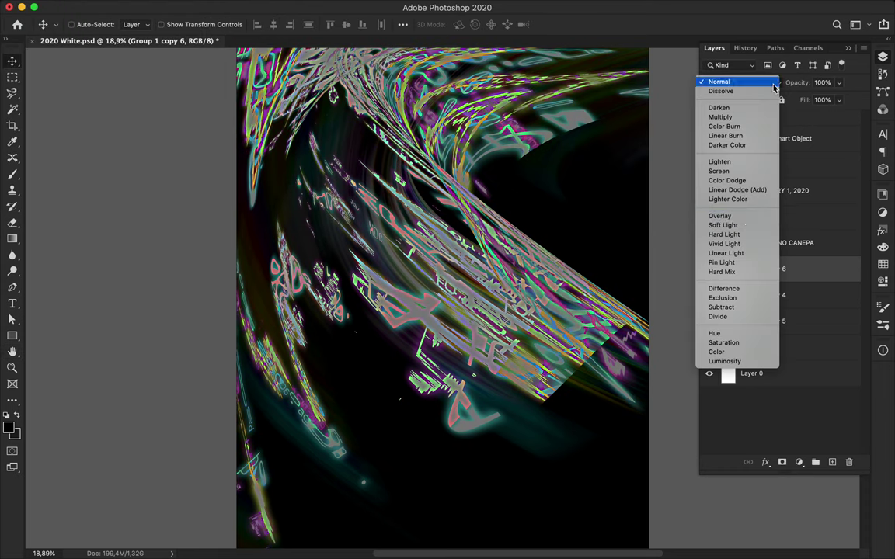
{"action": "left_click", "coordinate": [740, 226]}
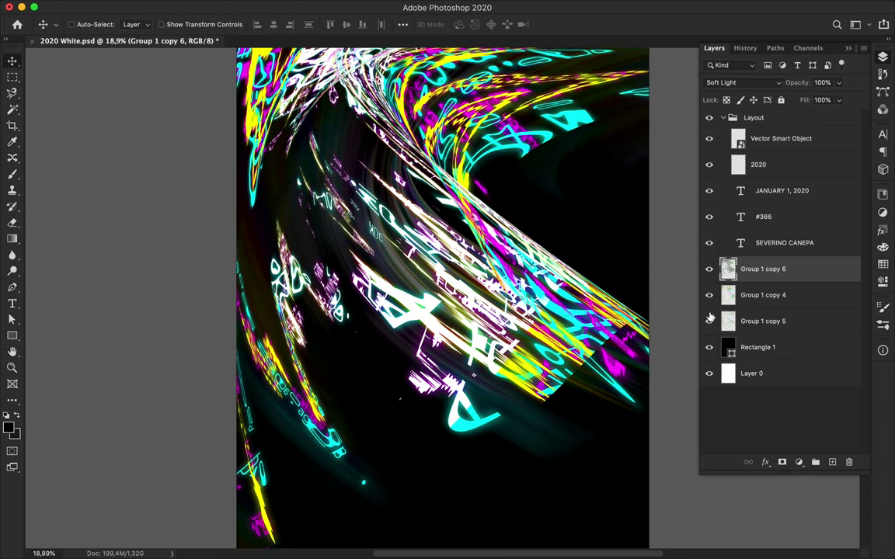
{"action": "scroll", "coordinate": [522, 303], "scroll_direction": "up", "scroll_amount": 2}
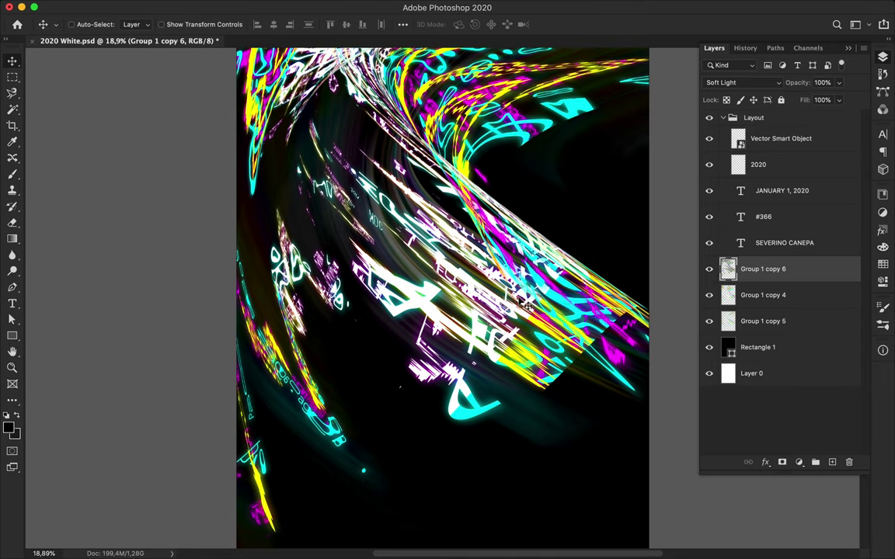
Step: Zoom out to view the whole poster and save it as 2020 White.psd
{"action": "scroll", "coordinate": [525, 306], "scroll_direction": "up", "scroll_amount": 1}
{"action": "scroll", "coordinate": [525, 305], "scroll_direction": "down", "scroll_amount": 2}
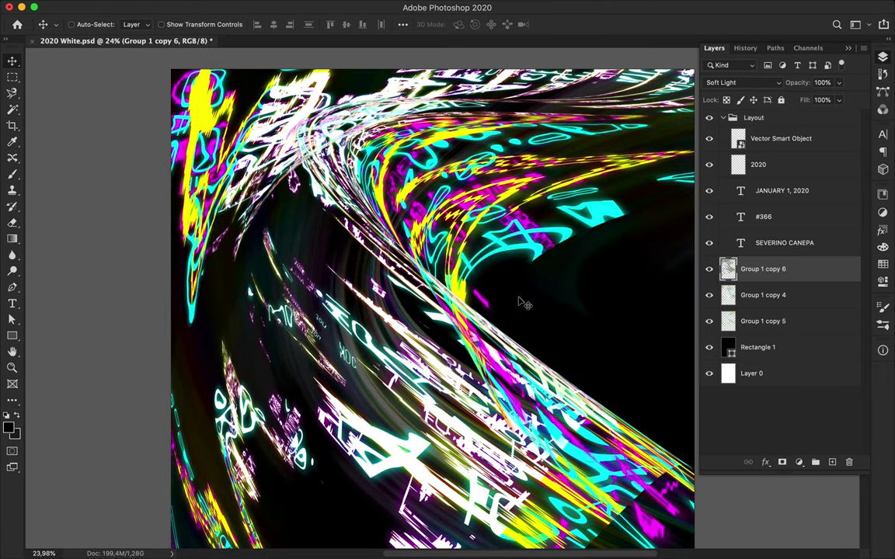
{"action": "scroll", "coordinate": [520, 305], "scroll_direction": "down", "scroll_amount": 3}
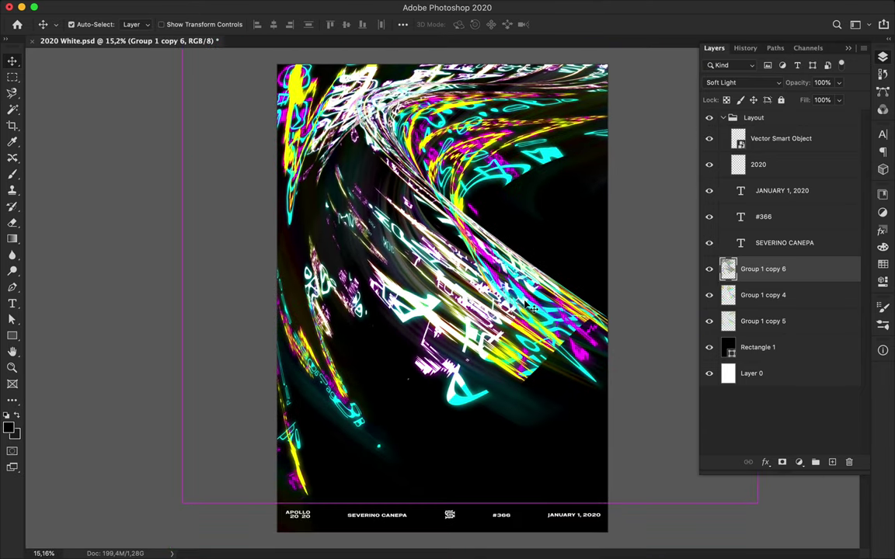
{"action": "key", "text": "ctrl+s"}
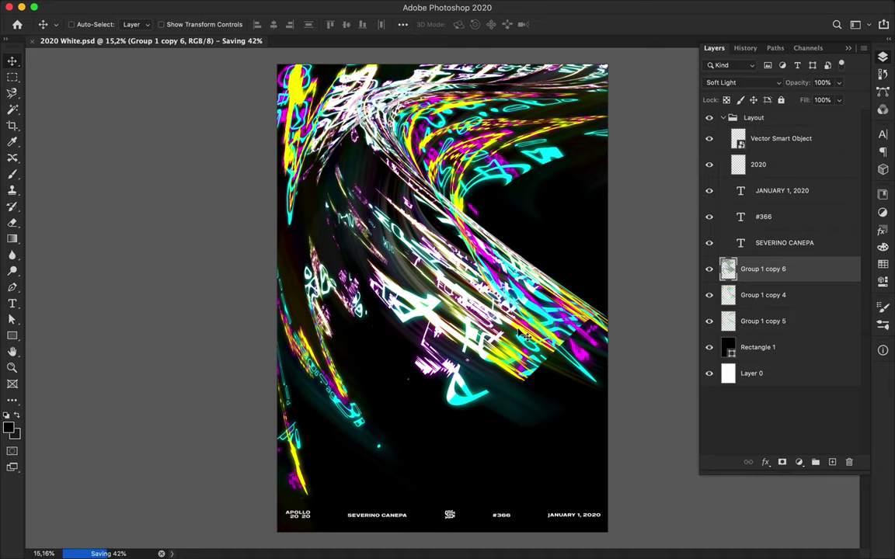
{"action": "left_click", "coordinate": [641, 7]}
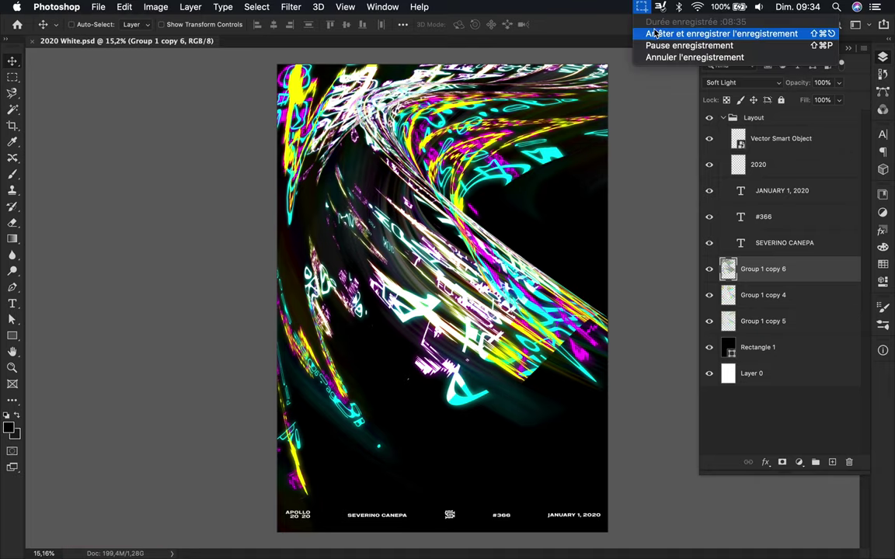
{"action": "left_click", "coordinate": [684, 28]}
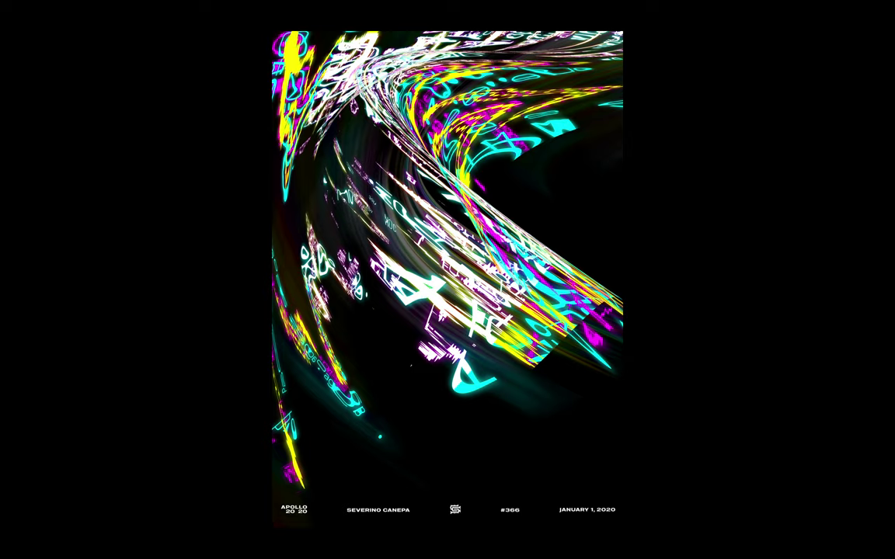